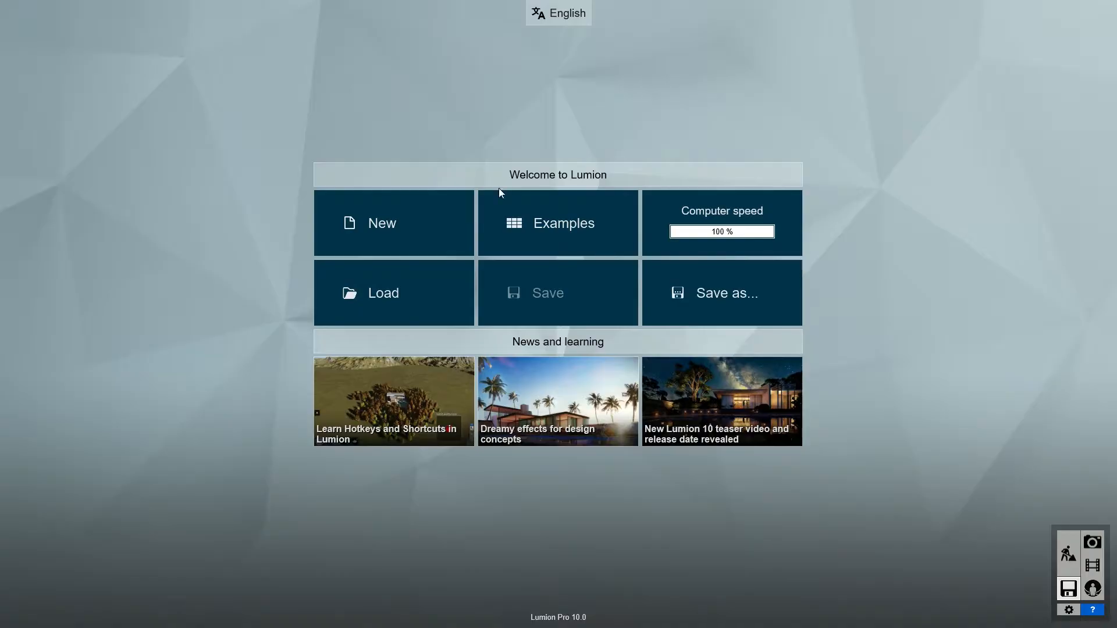
Create a new project from the plain grass template and place the imported villa model at the scene origin.
left_click(420, 235)
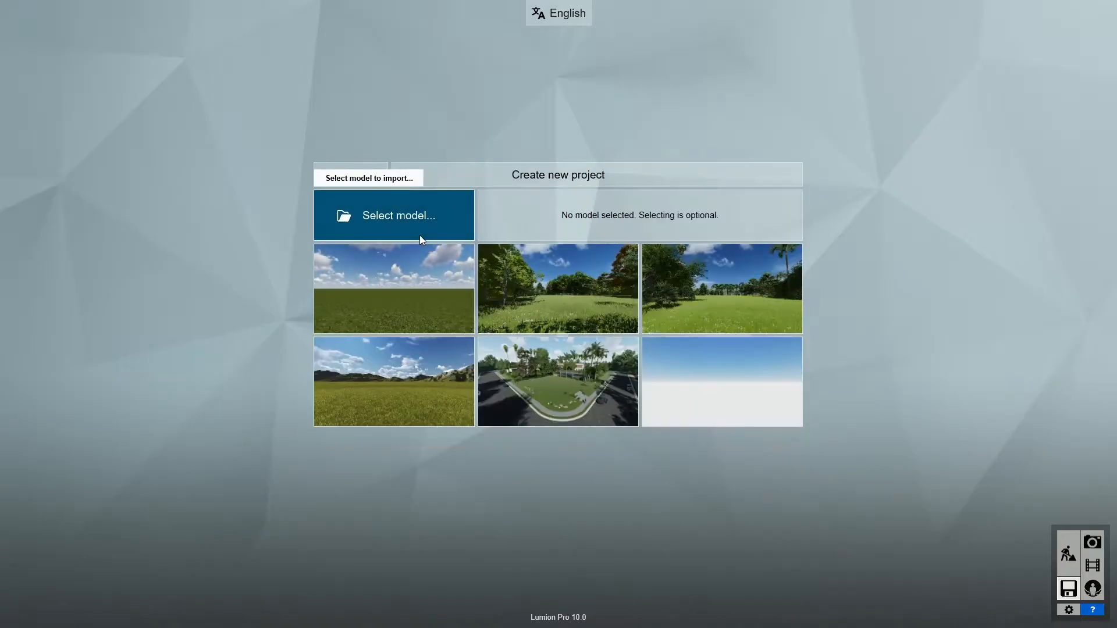
left_click(410, 282)
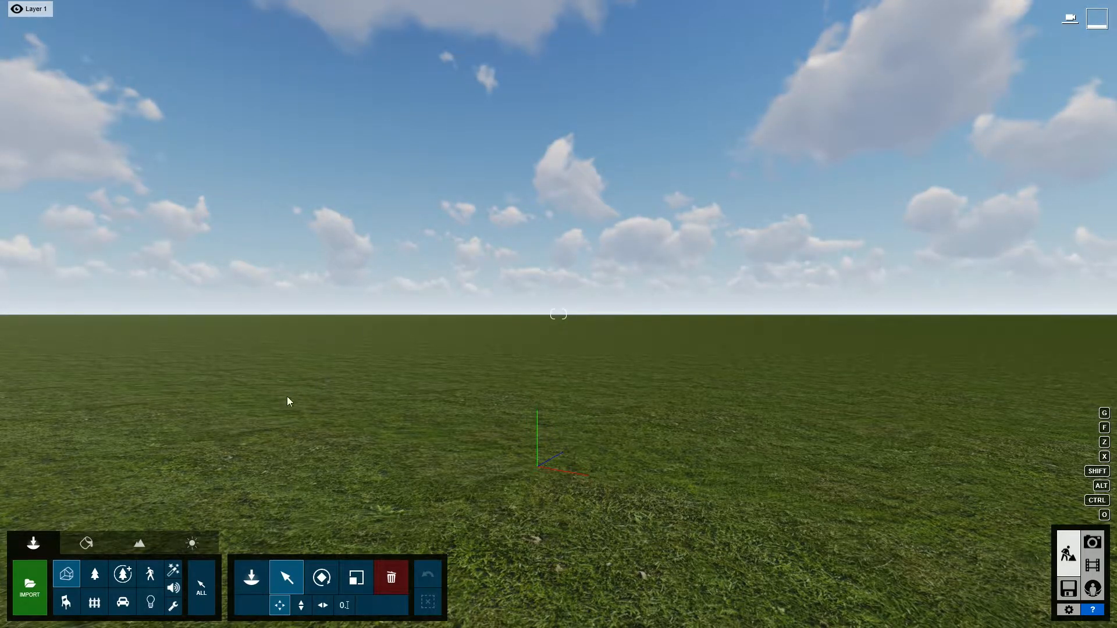
left_click(244, 576)
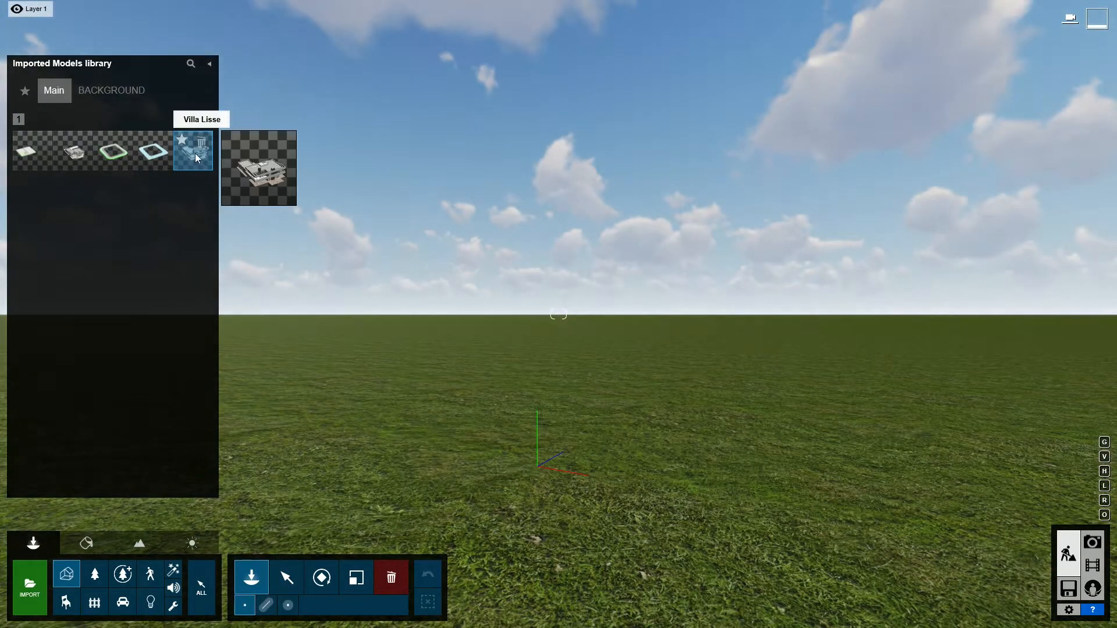
left_click(195, 155)
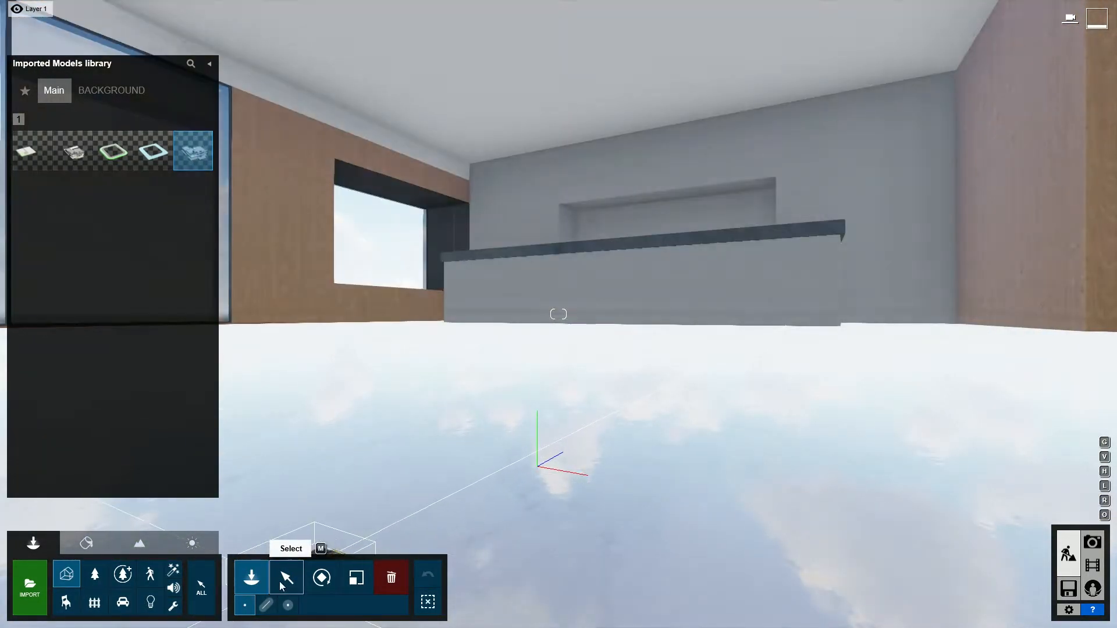
left_click(283, 580)
mouse_move(407, 372)
right_mouse_down()
mouse_move(417, 406)
mouse_move(419, 392)
mouse_move(407, 390)
right_mouse_up()
key("s")
key("s")
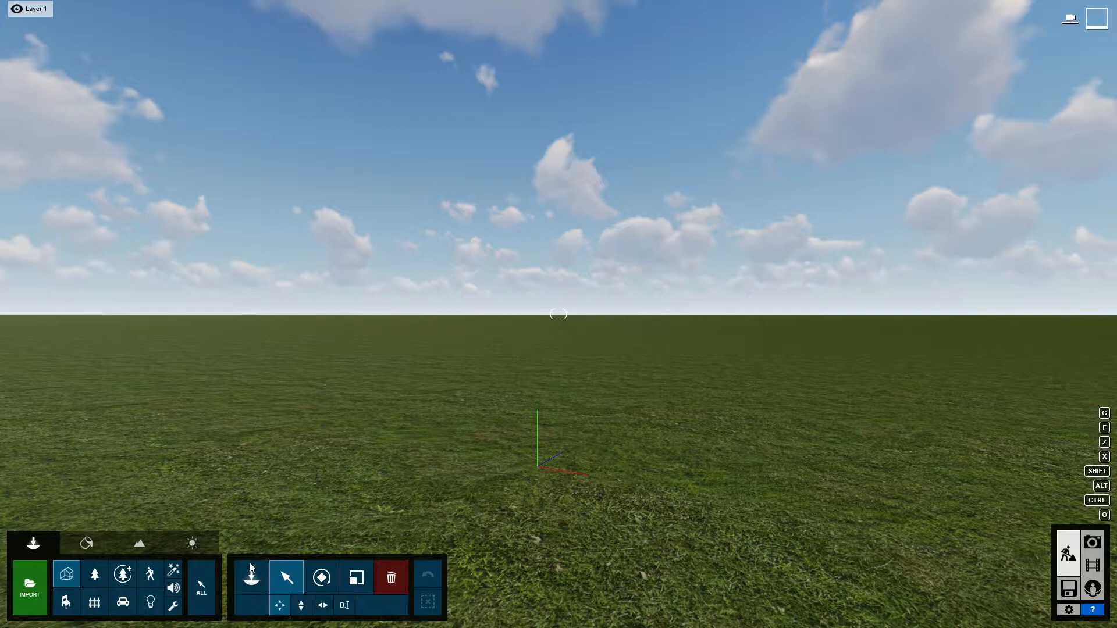
Browse the built-in example projects and choose the palm-lined villa example.
left_click(252, 570)
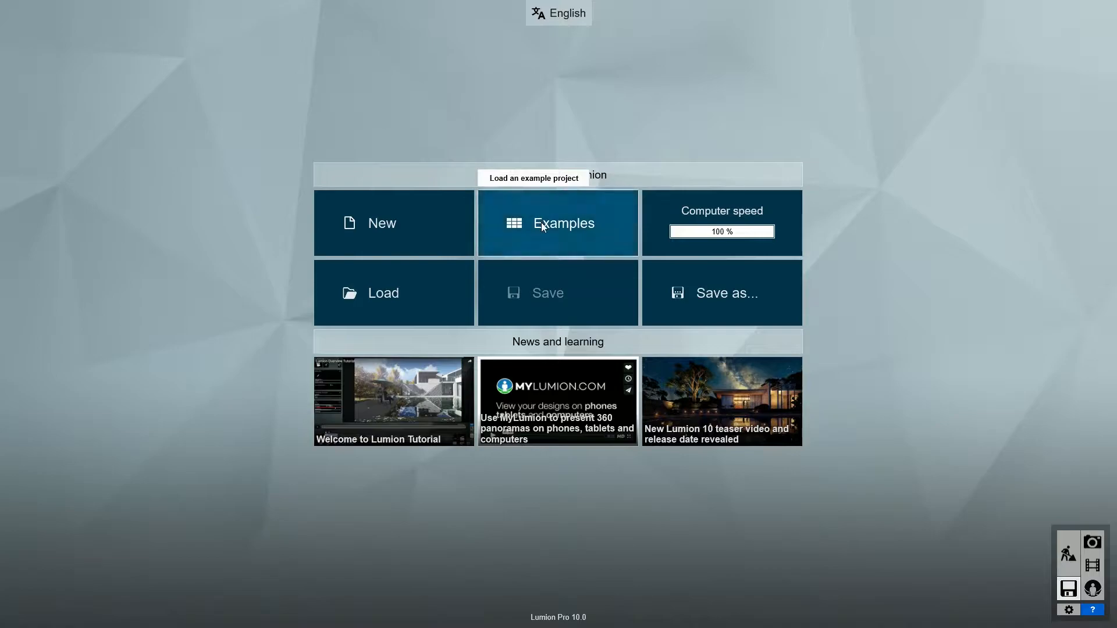
left_click(542, 227)
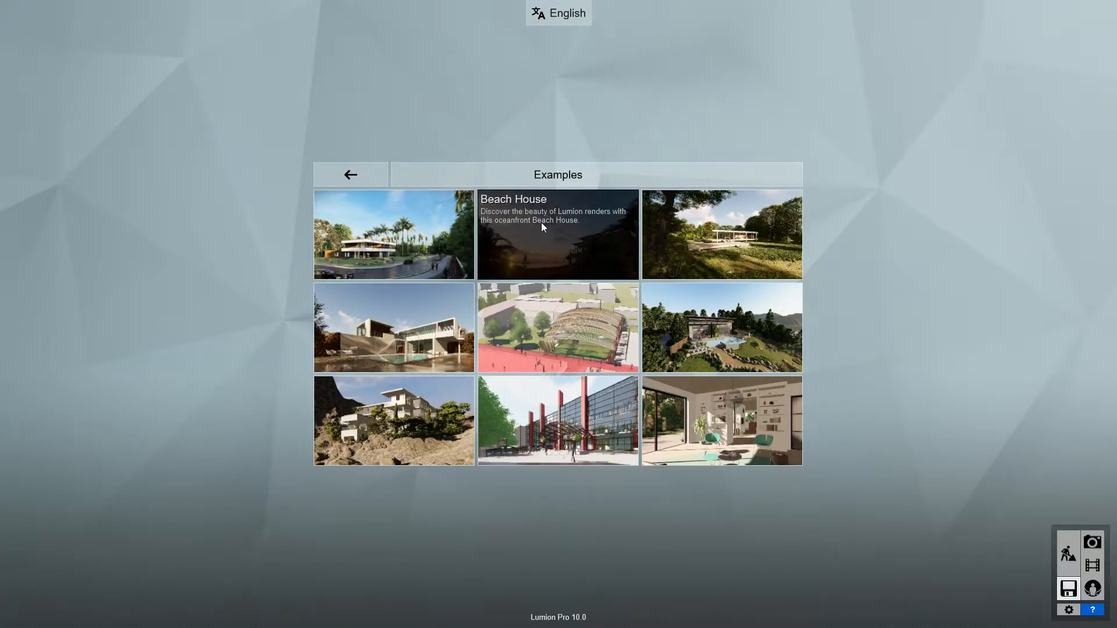
left_click(414, 244)
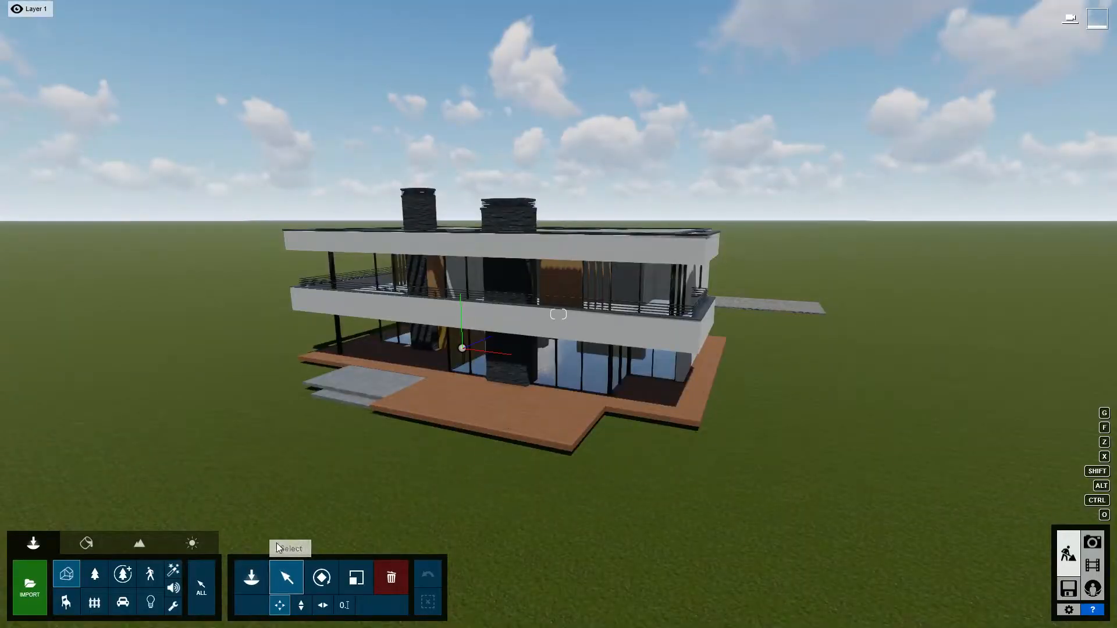
Turn on the OpenStreetMap landscape feature and accept the beta test notice.
left_click(140, 543)
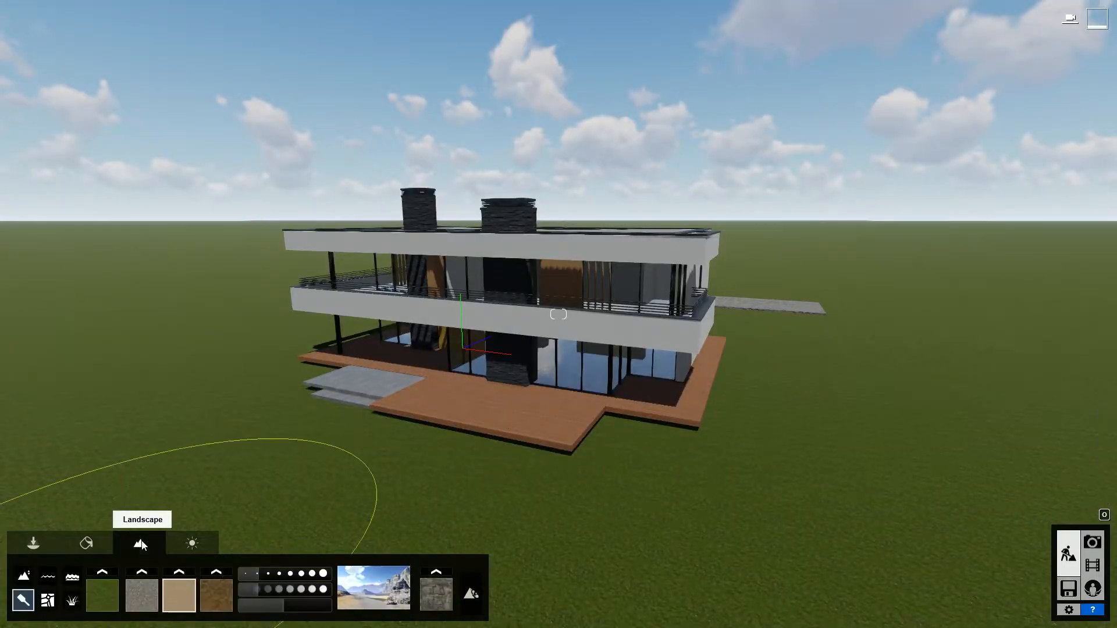
left_click(47, 603)
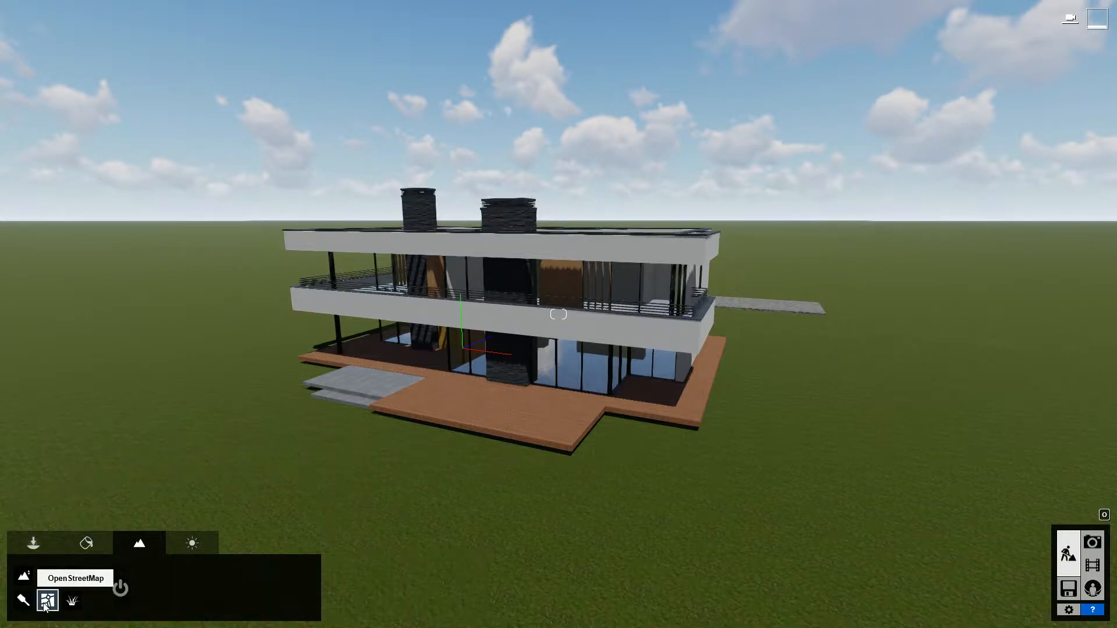
left_click(115, 590)
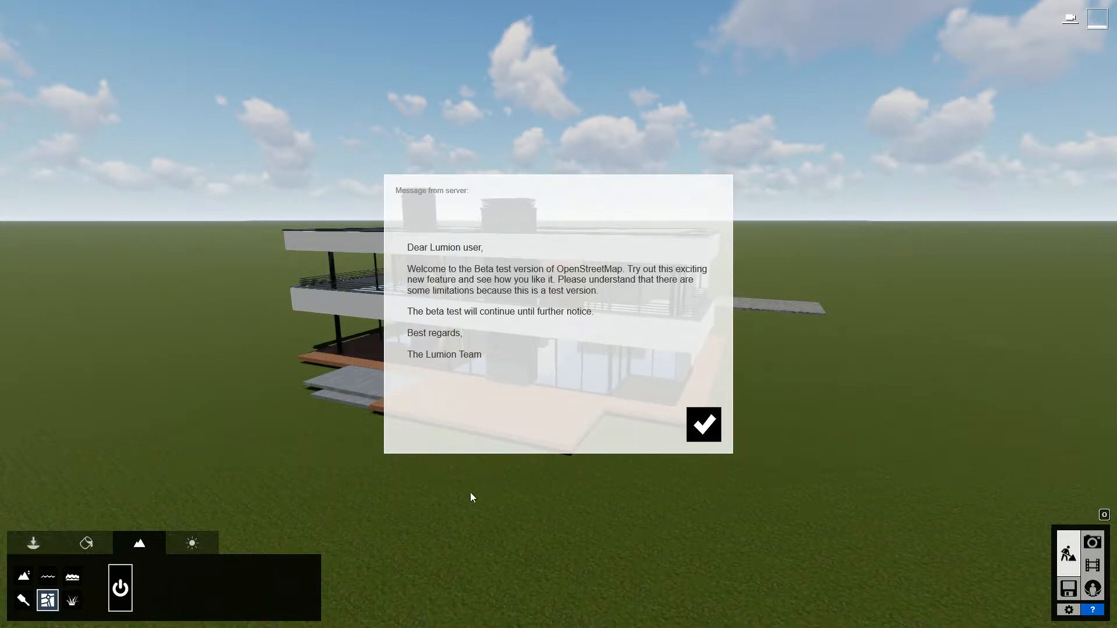
left_click(702, 428)
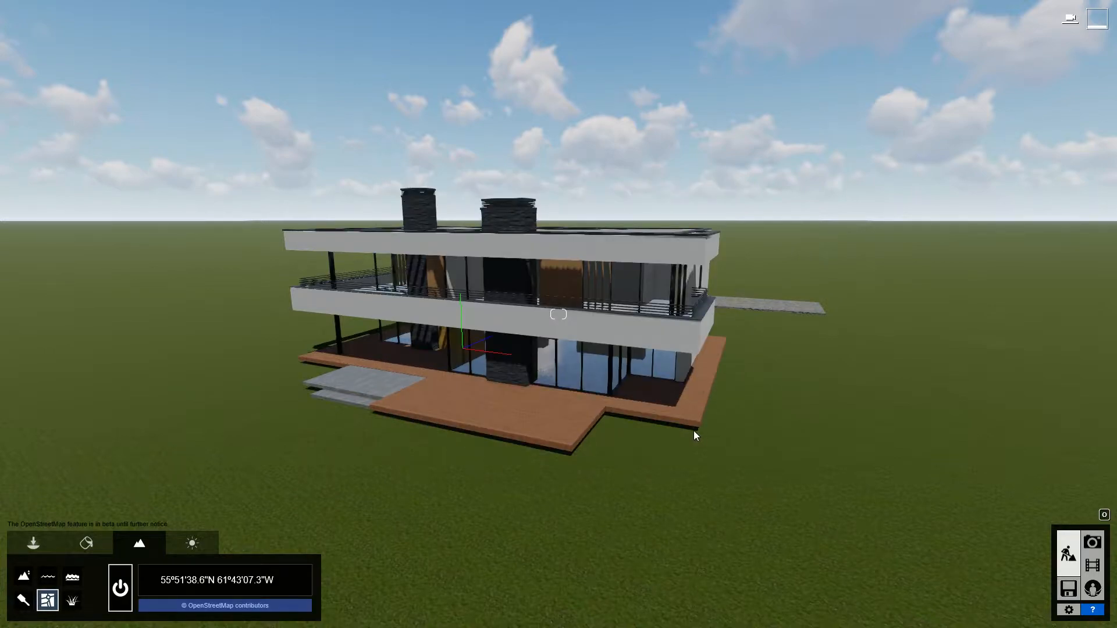
Set the map location to the project's street address and download its OSM data with heightmaps enabled.
left_click(246, 585)
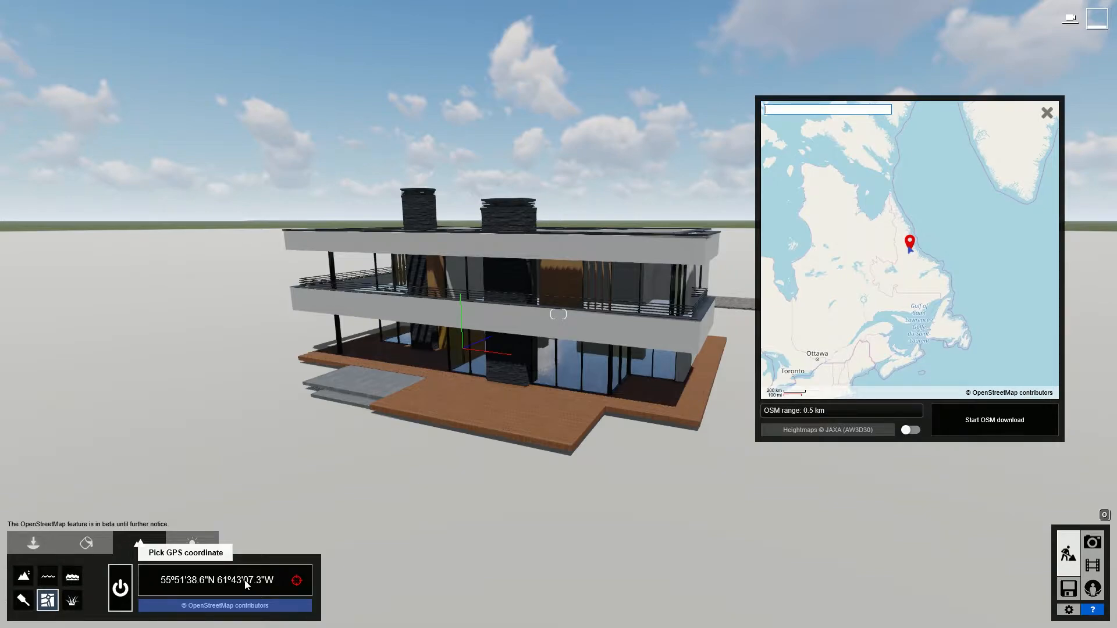
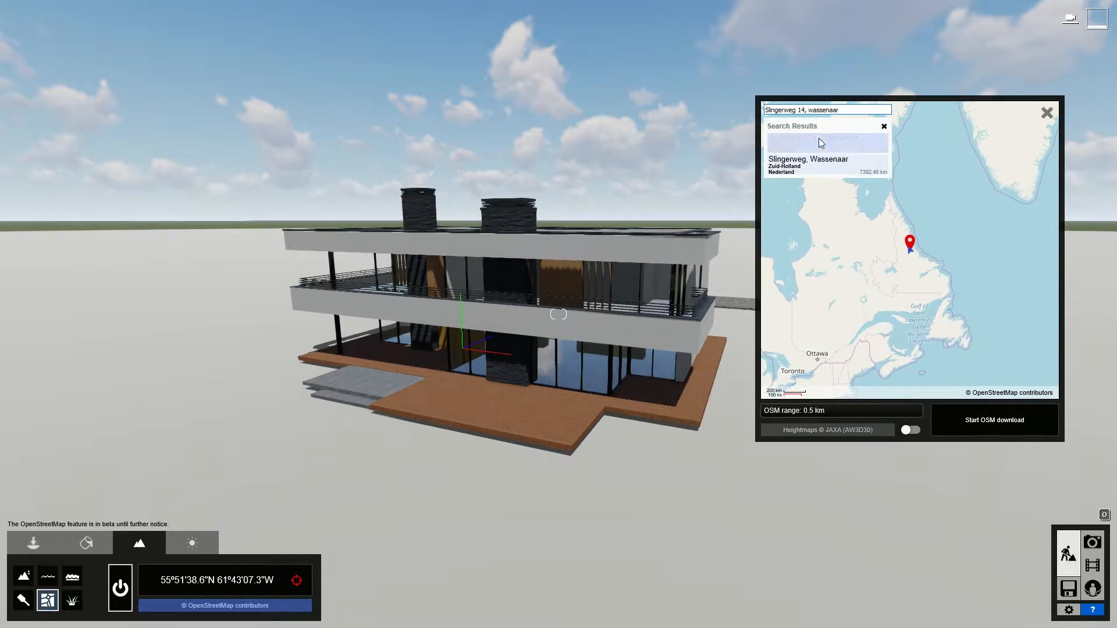
left_click(819, 138)
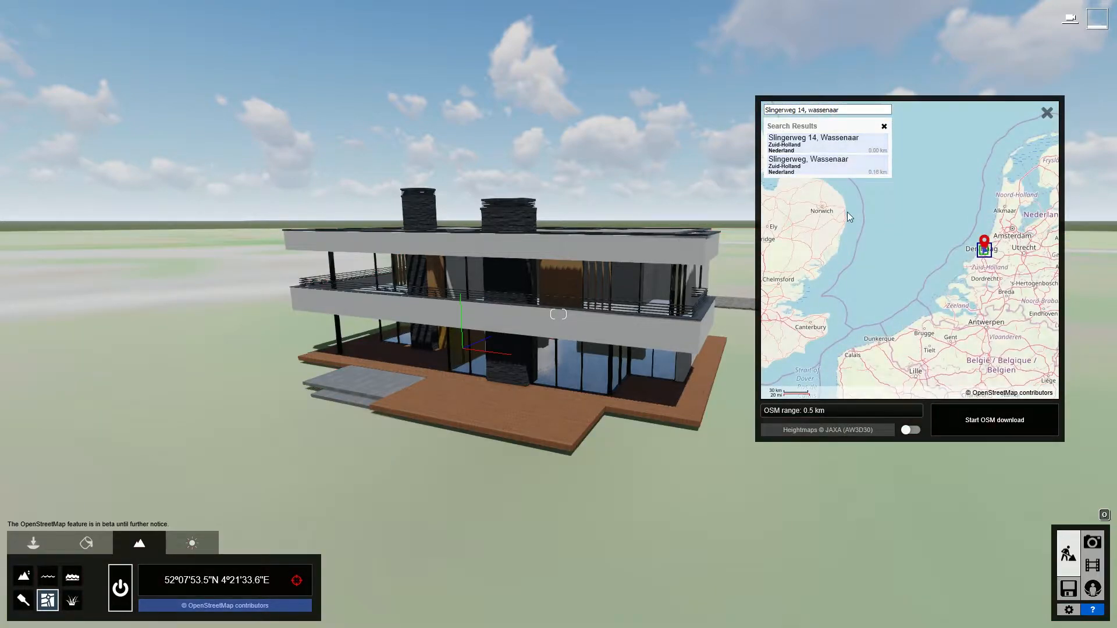
left_click(911, 430)
left_click(984, 421)
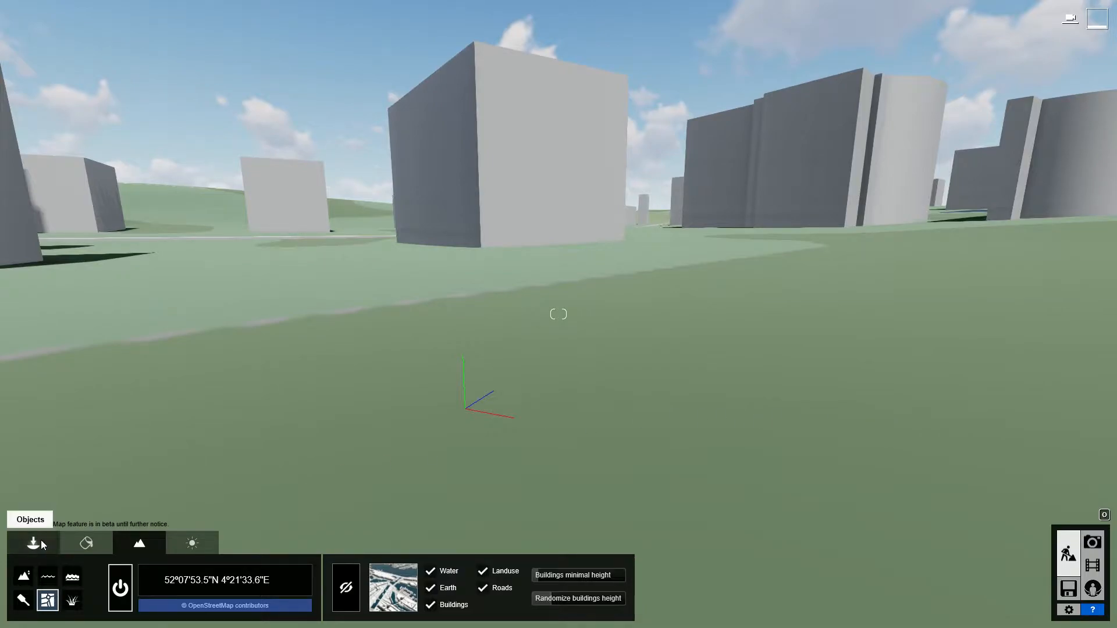
Move the Villa Lisse model from beneath the terrain onto the ground among the surrounding OSM buildings.
left_click(41, 540)
left_click(463, 410)
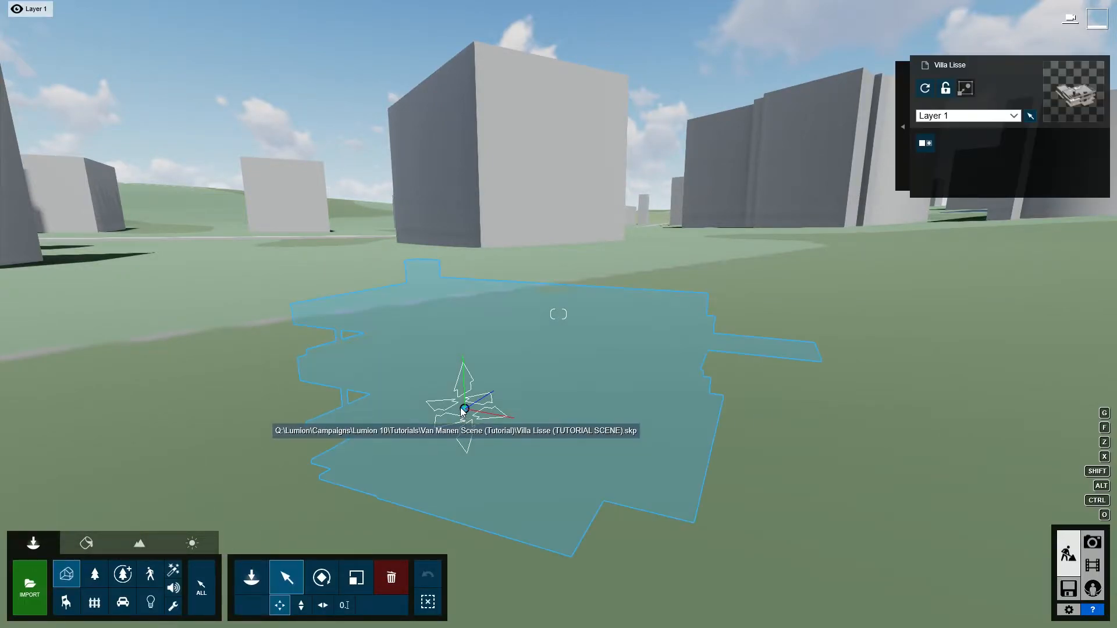
left_click_drag(462, 410, 459, 408)
right_click_drag(452, 384, 815, 335)
key("s")
key("shift+s")
key("o")
key("s")
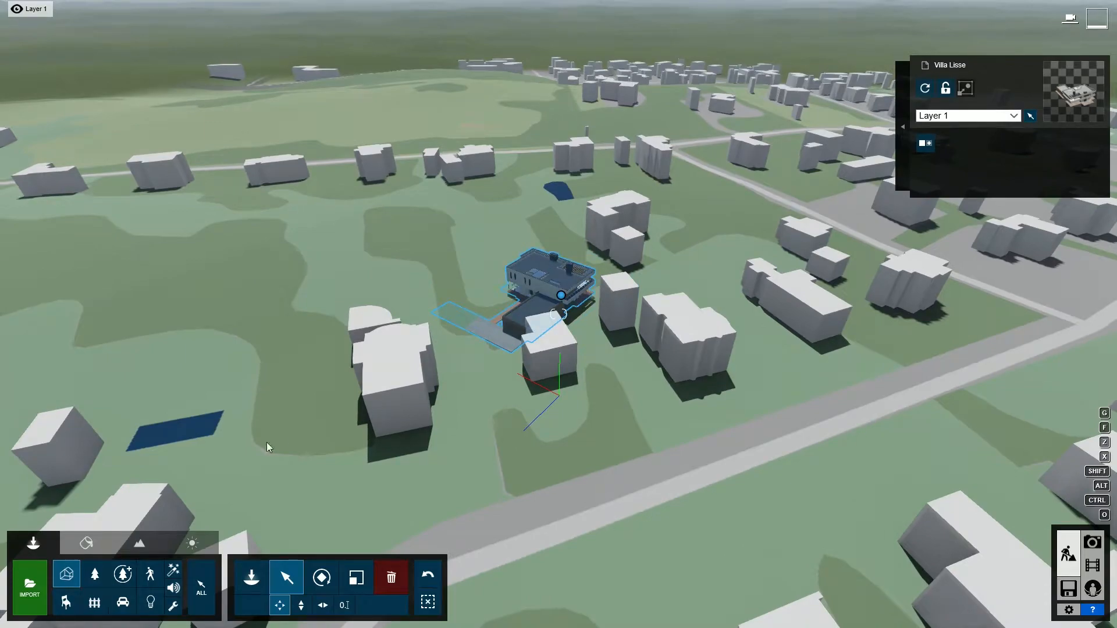
Hide the OSM building block that overlaps the villa.
left_click(139, 543)
left_click(344, 585)
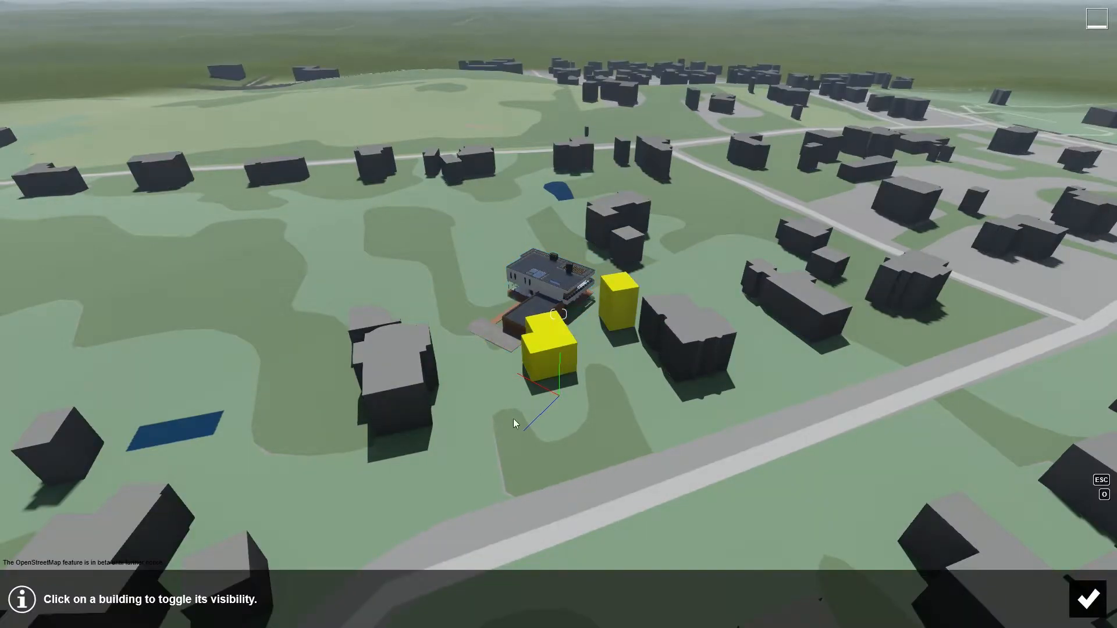
left_click(542, 363)
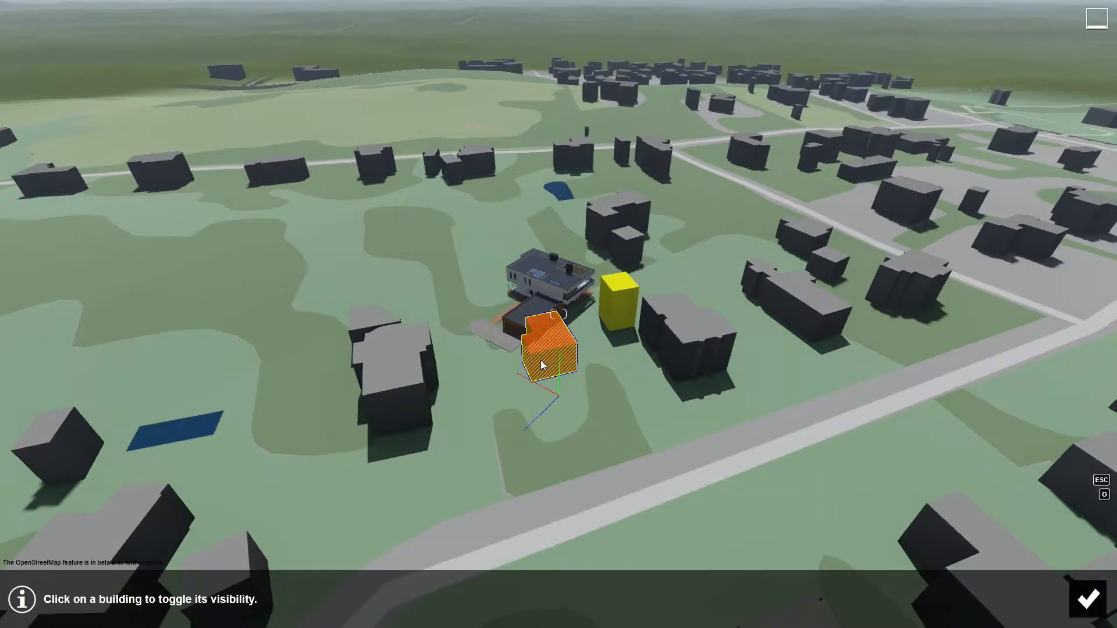
left_click(1086, 600)
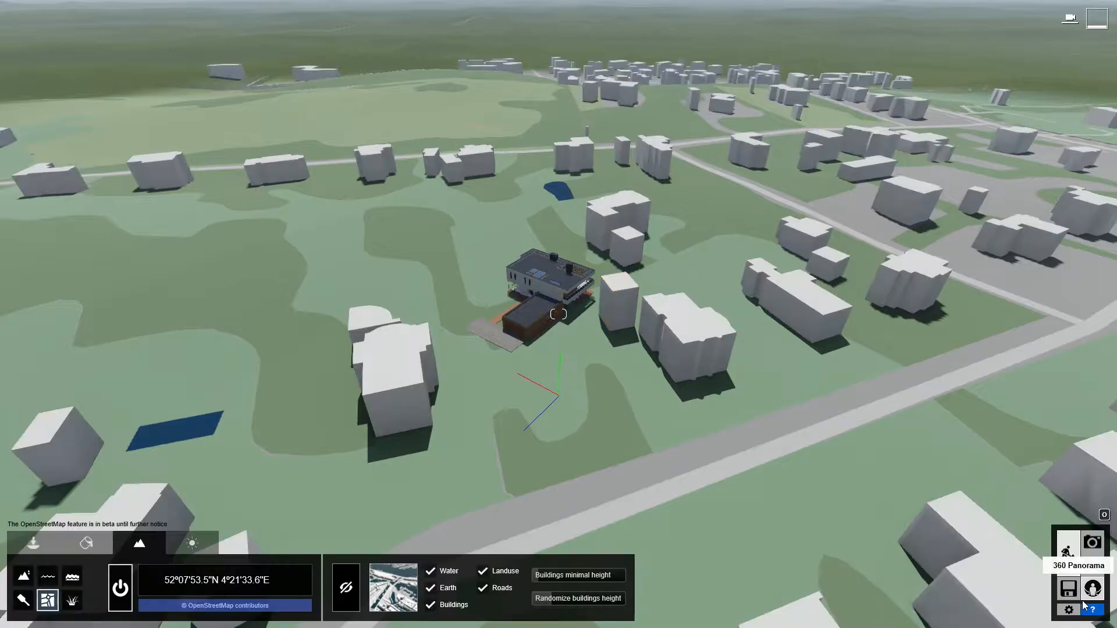
Move the villa onto the cleared plot and rotate it so its terrace faces the road, readying its height adjustment.
left_click(33, 543)
left_click(557, 296)
left_click_drag(558, 297, 521, 380)
key("r")
key("m")
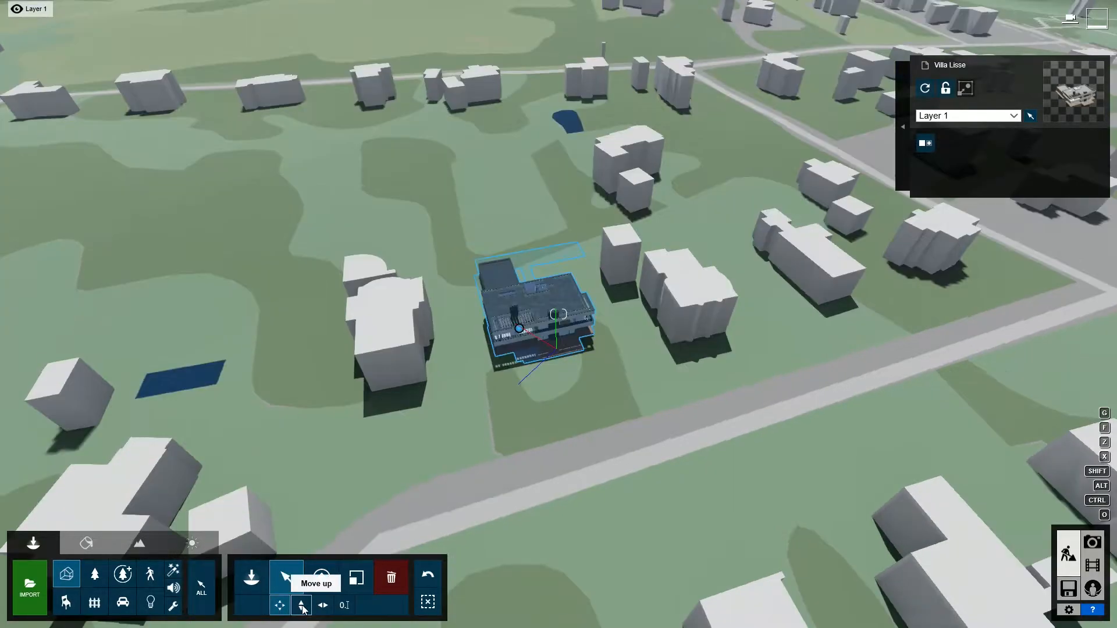
left_click(301, 606)
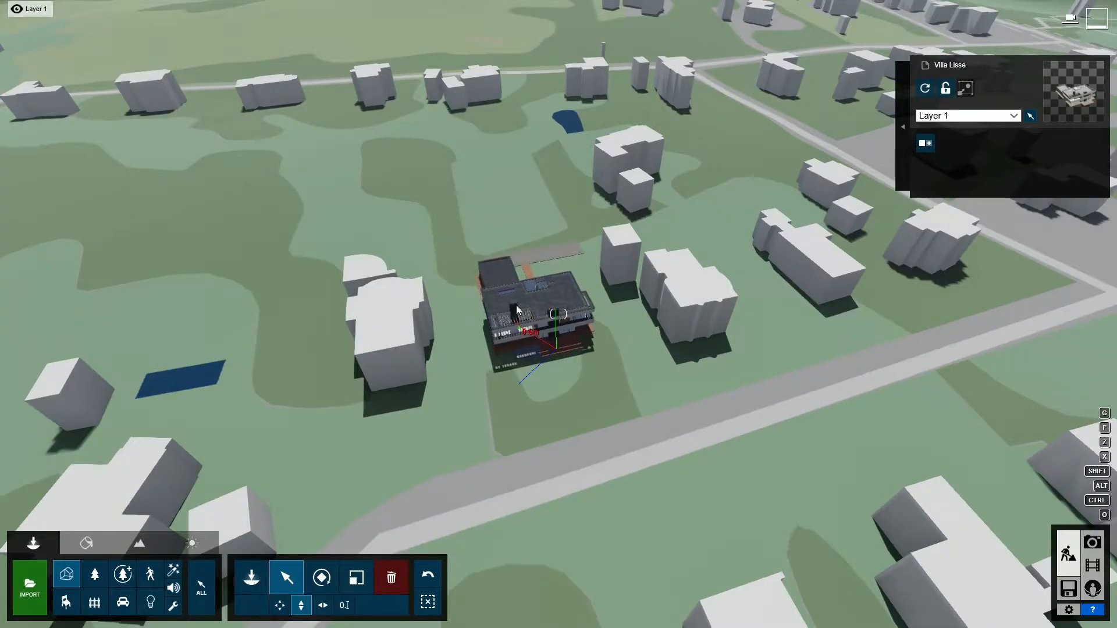
Change the sun's direction in the scene and return to object editing.
left_click(192, 543)
left_click_drag(138, 614, 107, 605)
left_click(33, 543)
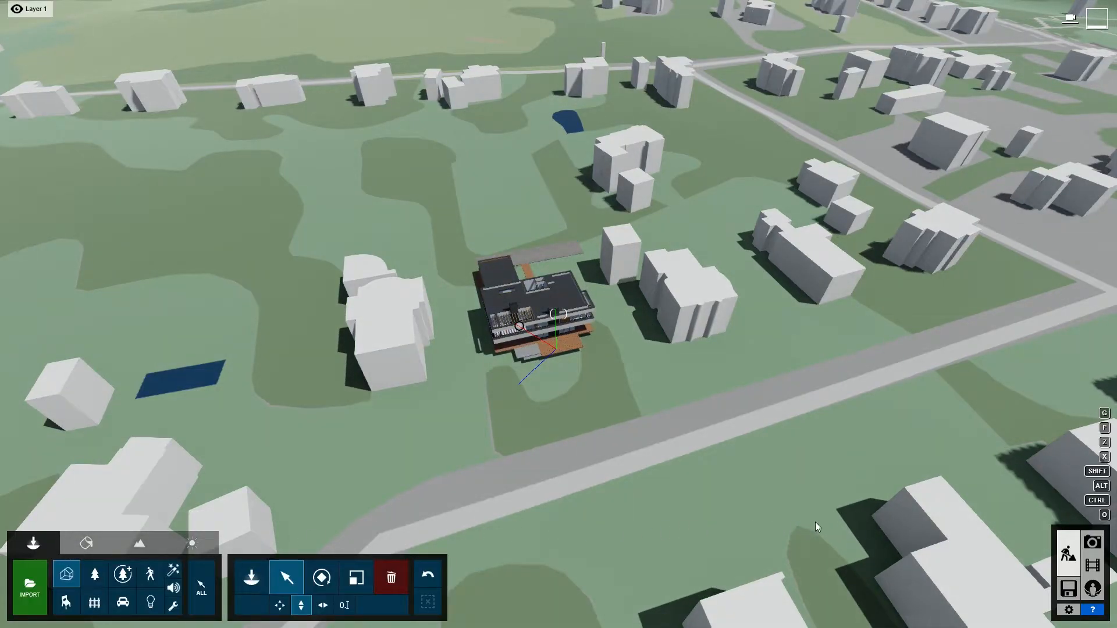
Store the current view as the first photo and add the Photo Matching effect to it.
left_click(1092, 542)
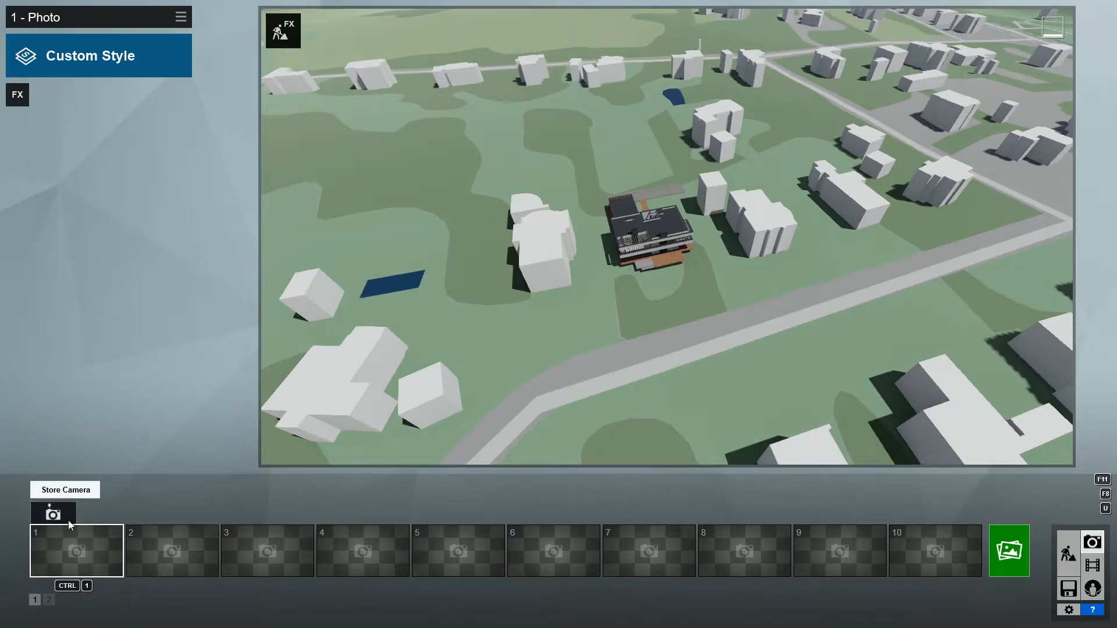
left_click(53, 513)
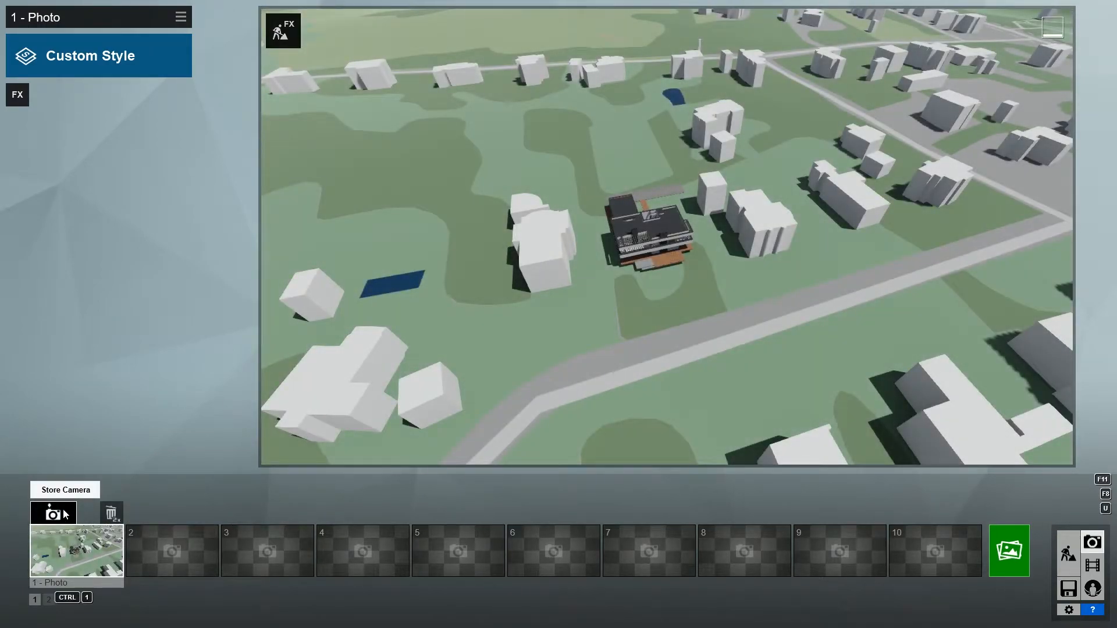
left_click(19, 96)
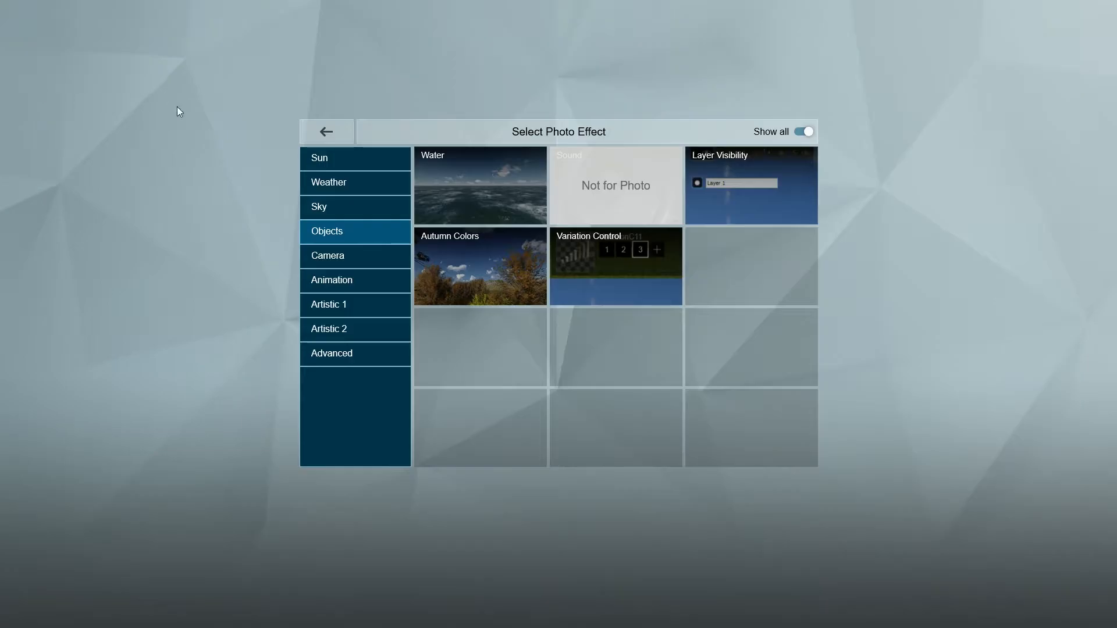
left_click(362, 255)
left_click(455, 207)
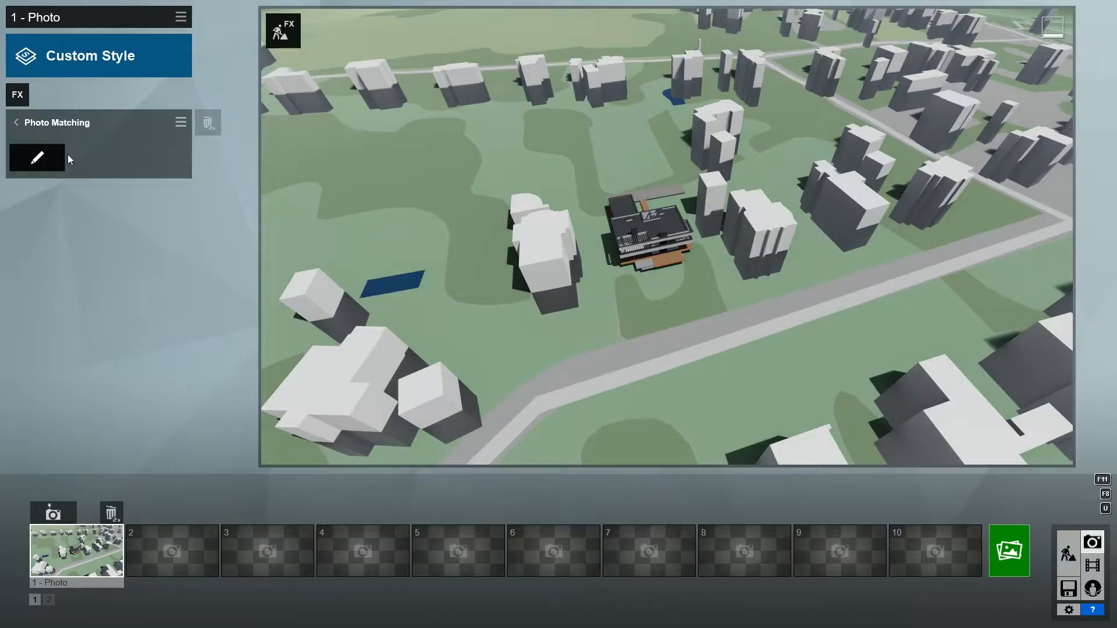
Load 721_2160.jpg from the Original Photos folder as the Photo Matching background.
left_click(36, 156)
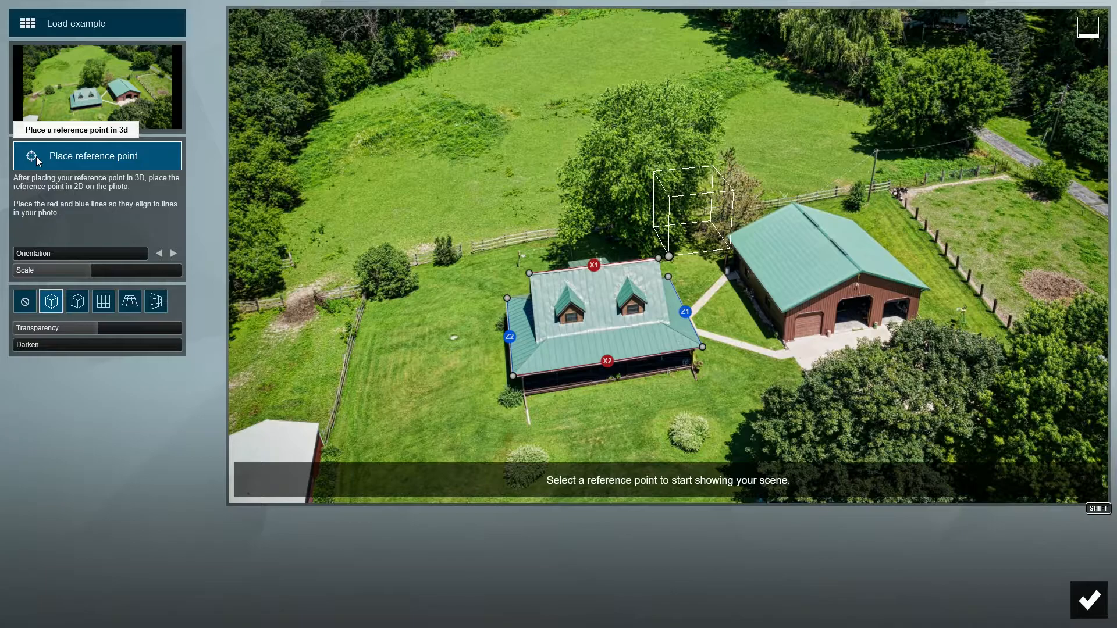
left_click(60, 114)
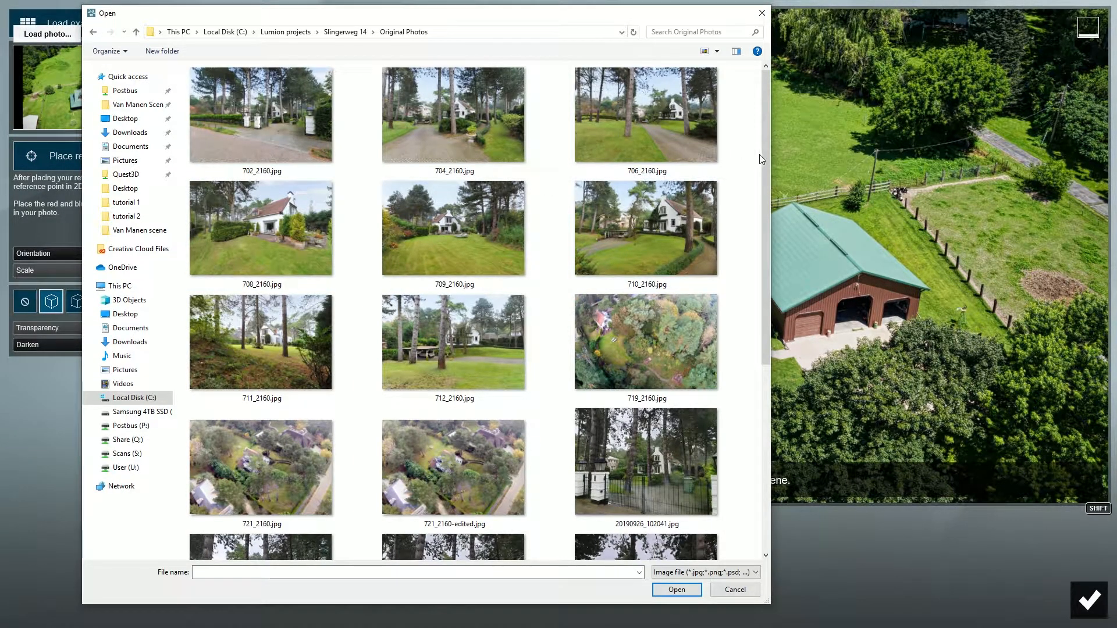
left_click_drag(766, 163, 752, 267)
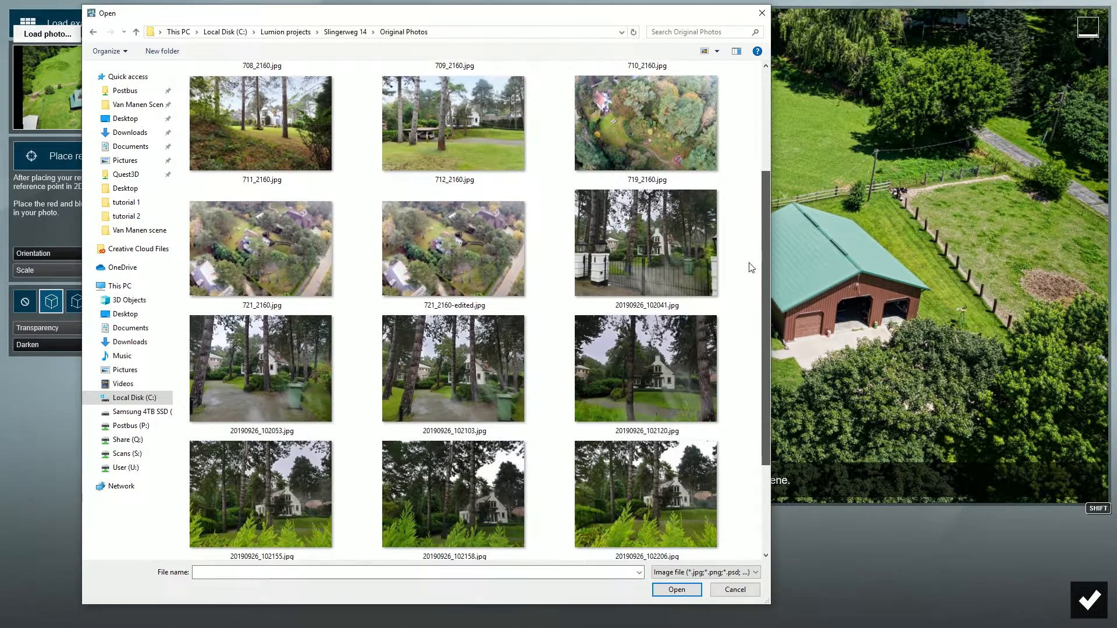
double_click(274, 246)
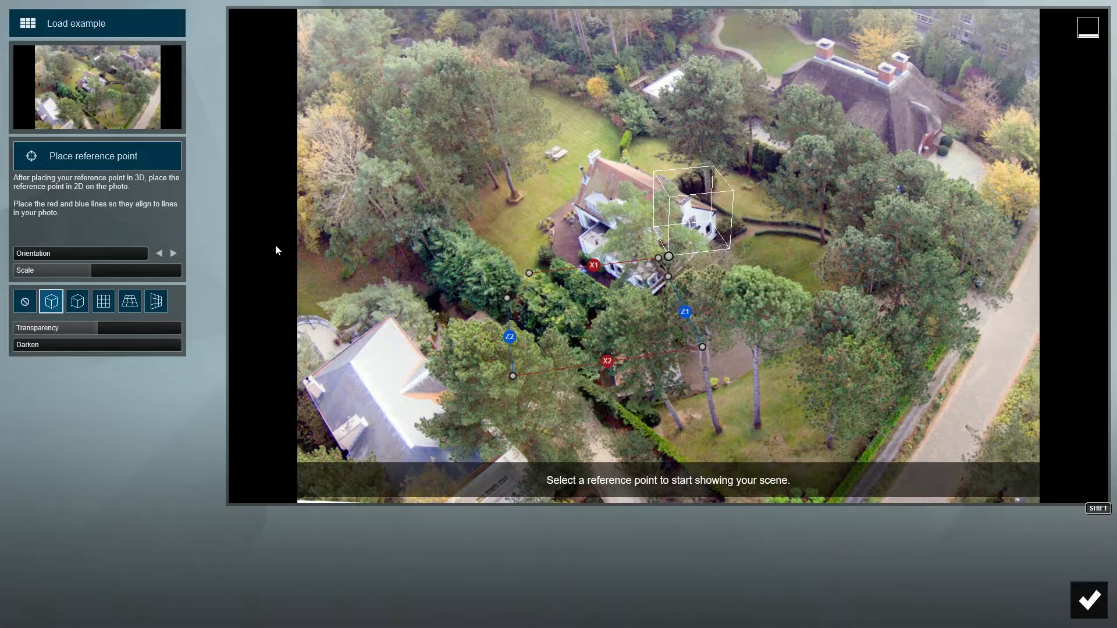
Align the X1, X2, Z1 and Z2 perspective lines with the photographed house's edges and check them against the XZ-plane grid.
left_click_drag(573, 204, 704, 100)
left_click_drag(652, 293, 817, 148)
left_click_drag(668, 277, 579, 206)
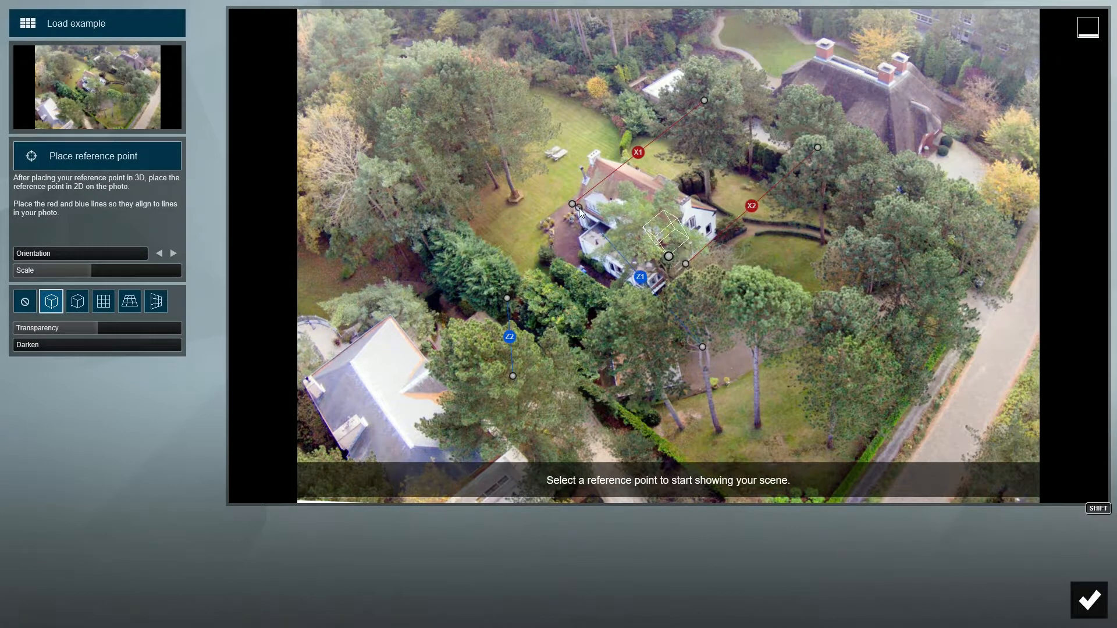
left_click_drag(703, 348, 601, 222)
left_click_drag(798, 350, 834, 366)
left_click_drag(507, 298, 602, 151)
left_click_drag(513, 376, 831, 271)
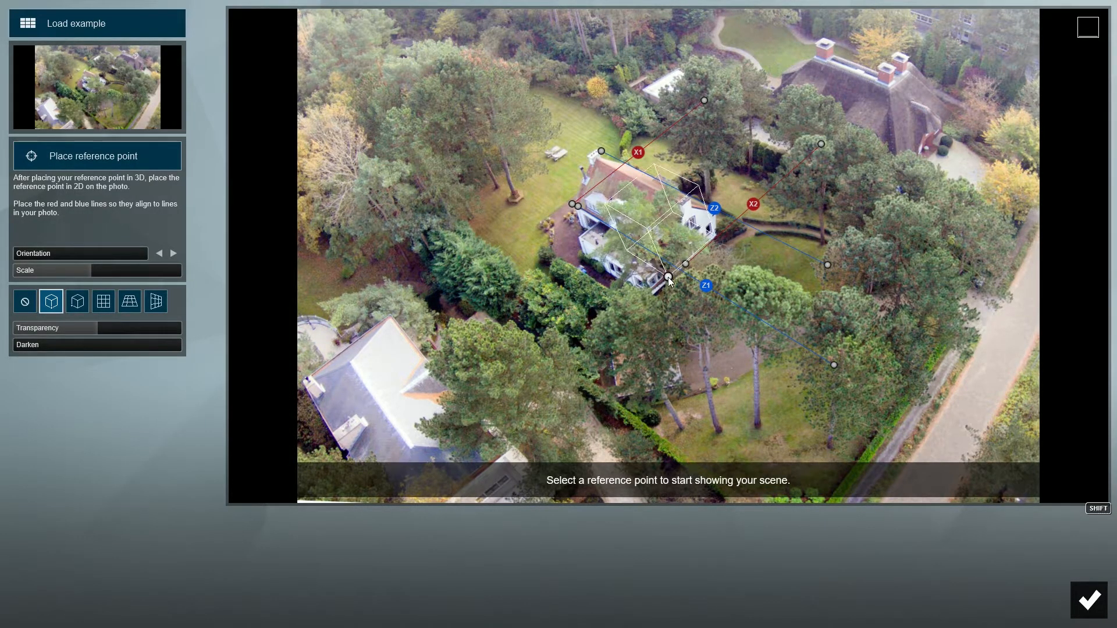
left_click(129, 301)
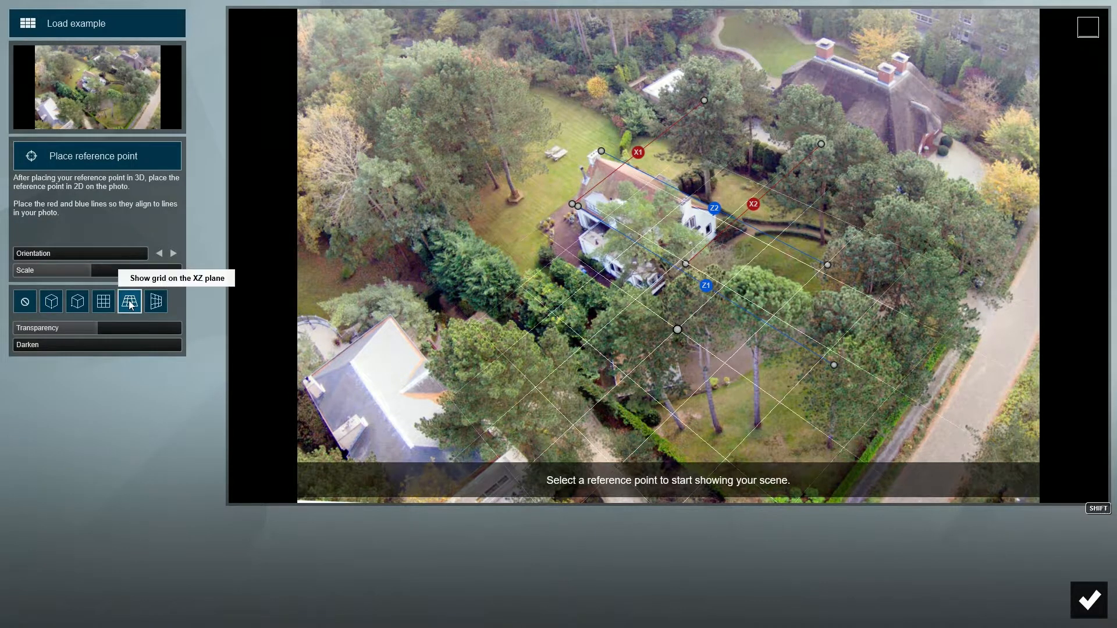
left_click(51, 301)
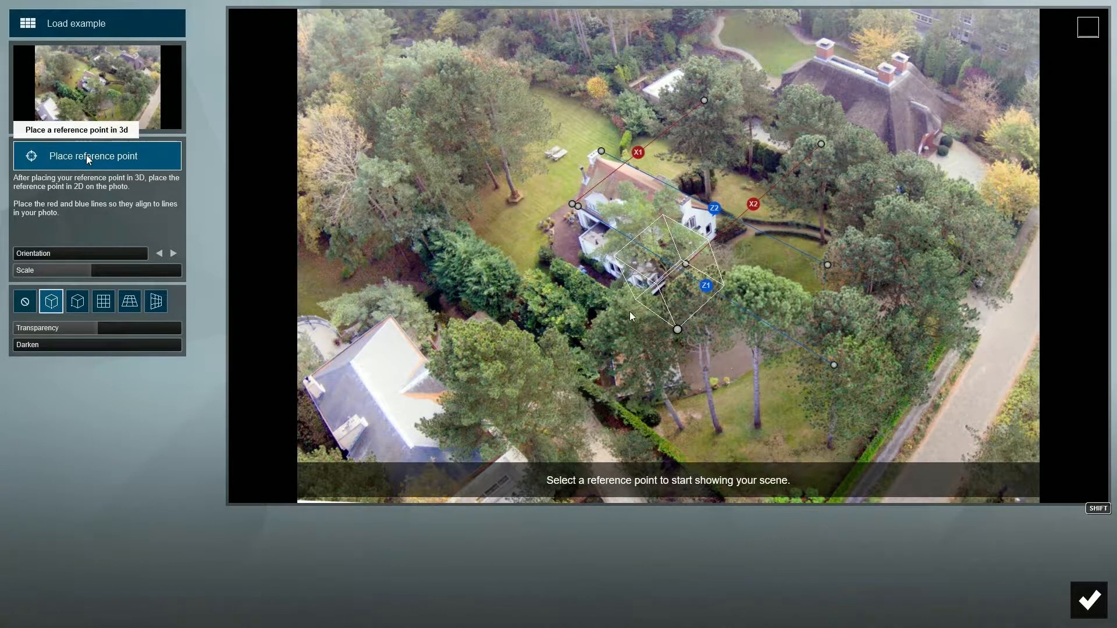
Place the Photo Matching 3D reference point at the villa's ground-level corner beside the terrace.
left_click(86, 155)
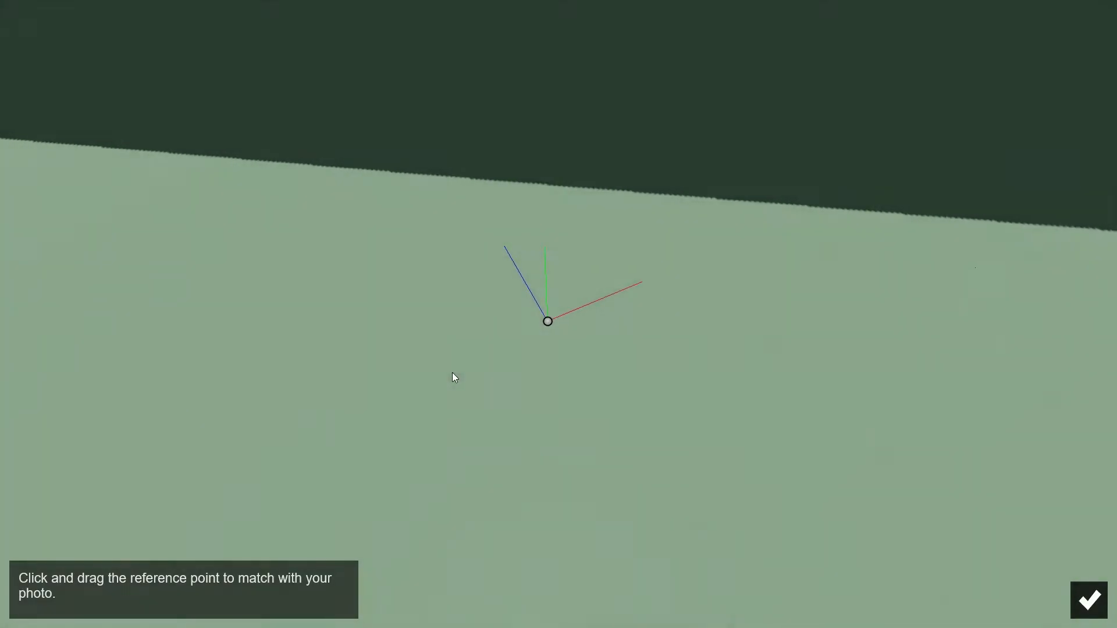
scroll(463, 374, "down", 5)
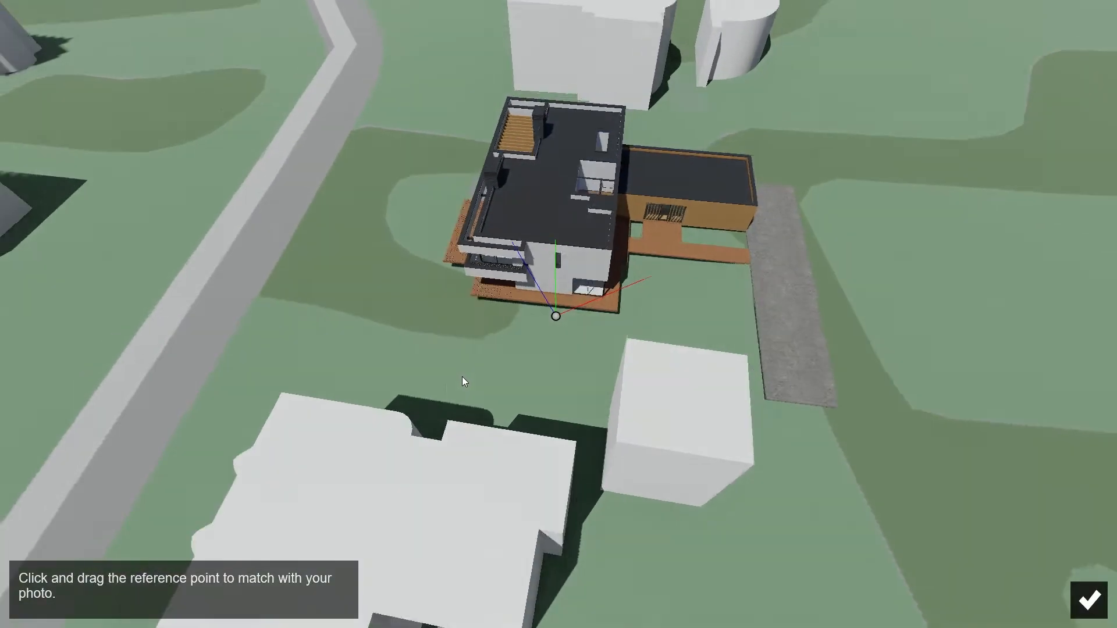
right_click_drag(462, 376, 715, 300)
right_click_drag(348, 384, 365, 382)
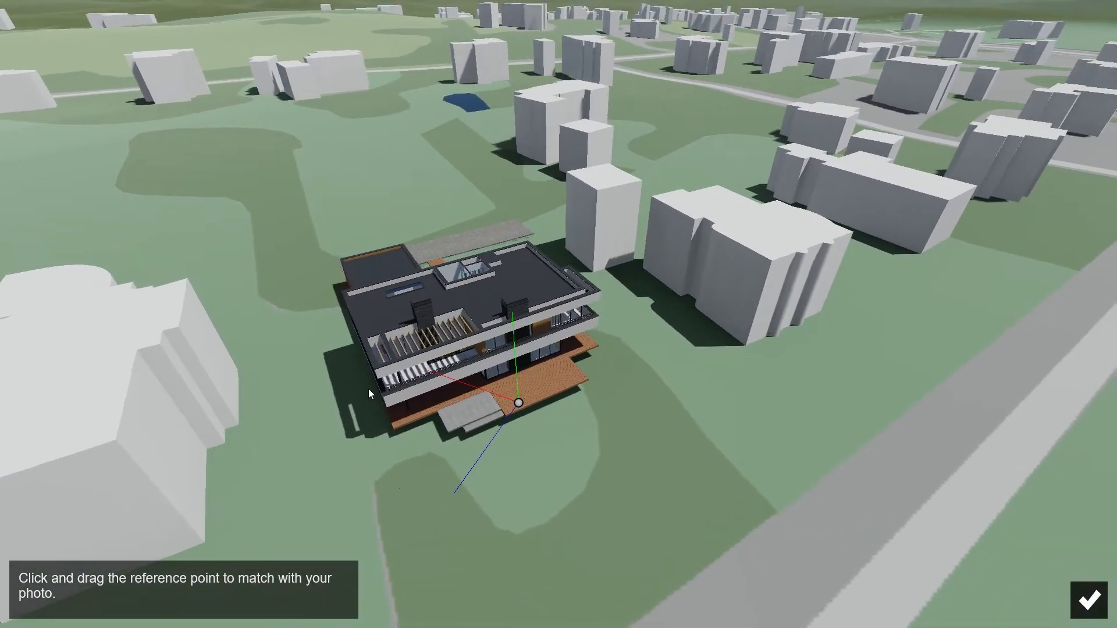
left_click(395, 427)
left_click(1088, 600)
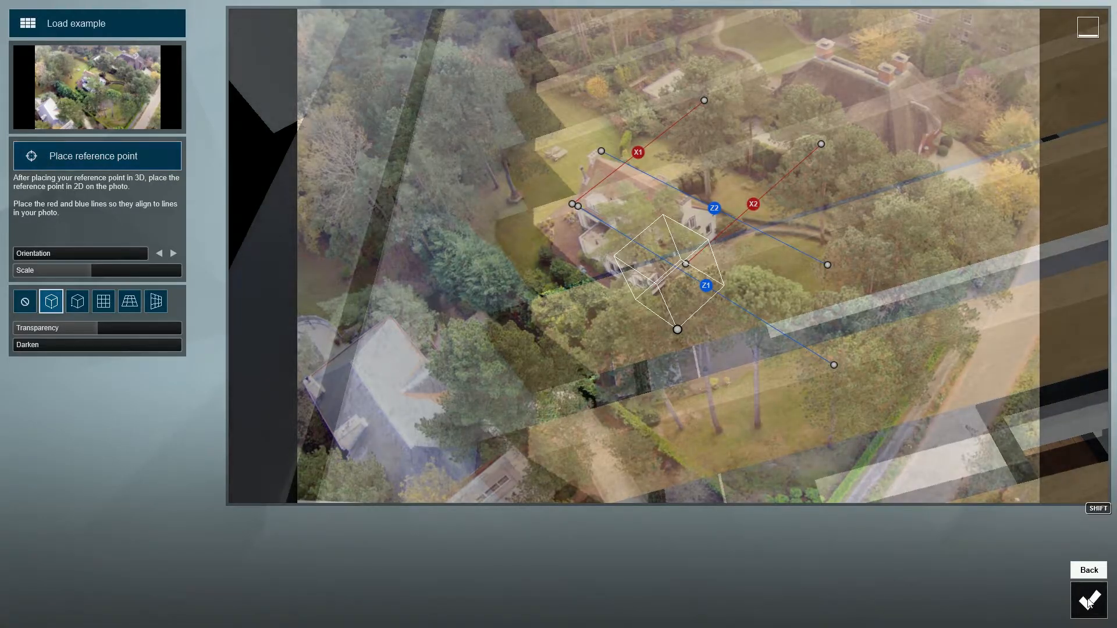
Fit the villa over the photographed house by adjusting its orientation, scale, 2D reference point and overlay transparency, and accept the match.
left_click_drag(91, 272, 62, 260)
left_click_drag(678, 330, 624, 348)
left_click_drag(67, 272, 631, 279)
mouse_move(624, 350)
left_mouse_down()
mouse_move(600, 355)
mouse_move(599, 327)
mouse_move(612, 345)
left_mouse_up()
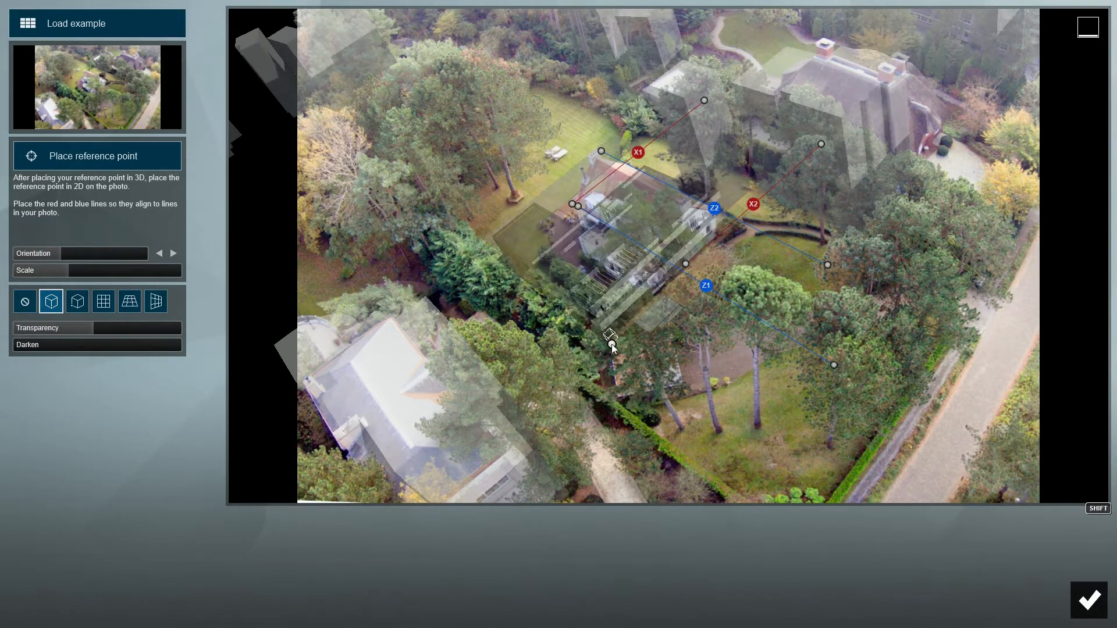
left_click_drag(69, 270, 415, 245)
mouse_move(99, 324)
left_mouse_down()
mouse_move(183, 330)
mouse_move(78, 332)
mouse_move(149, 333)
mouse_move(89, 332)
left_mouse_up()
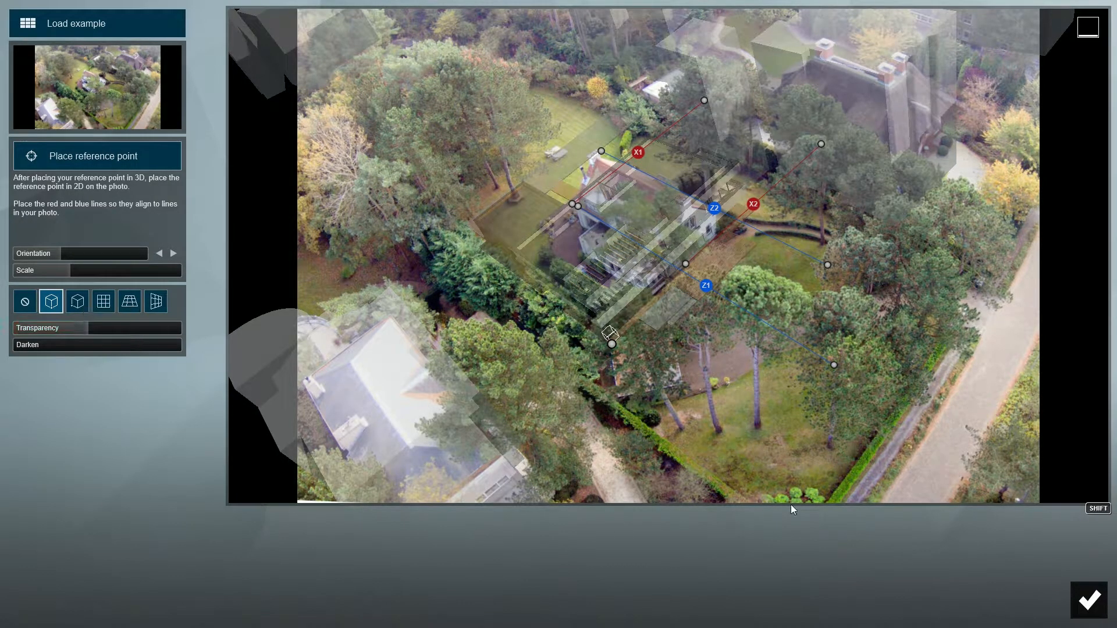
left_click(1090, 599)
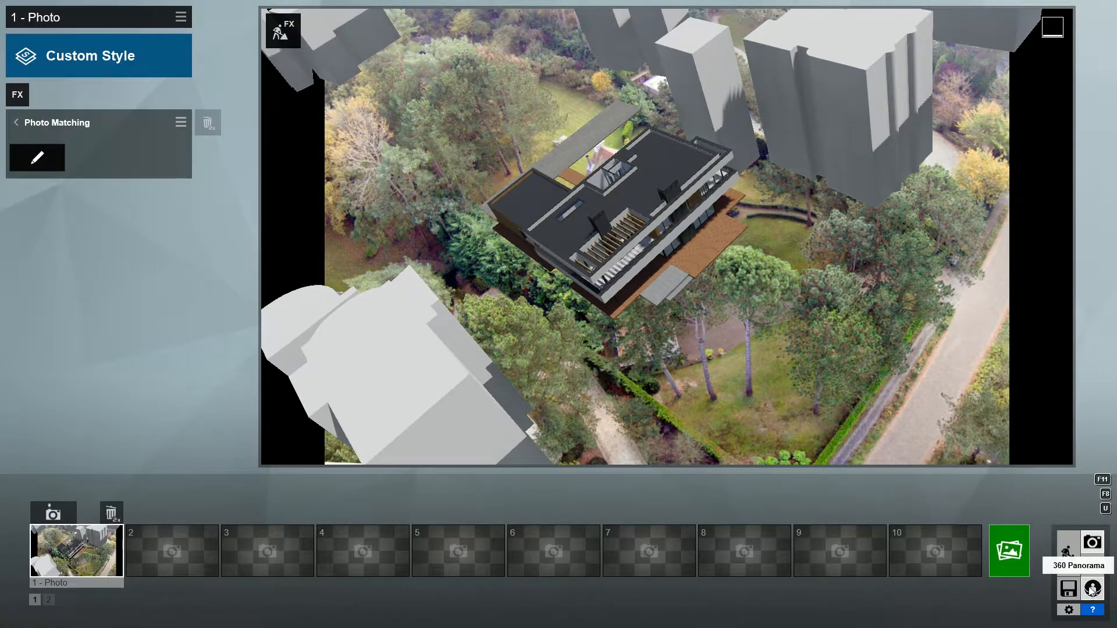
Hide the OpenStreetMap buildings in the scene's landscape settings.
left_click(1067, 556)
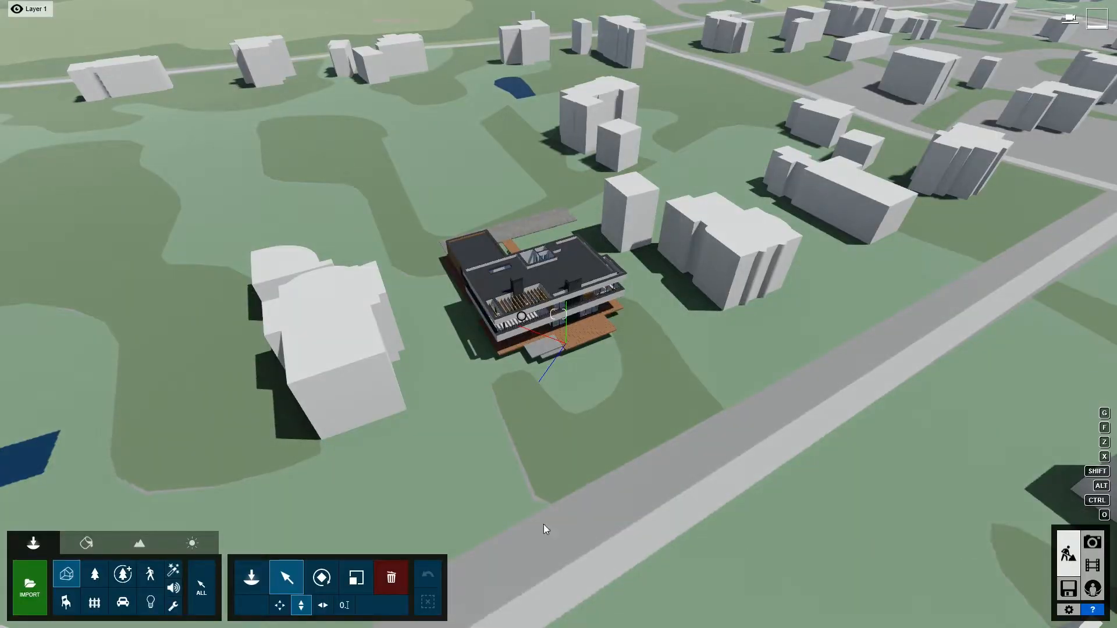
left_click(143, 543)
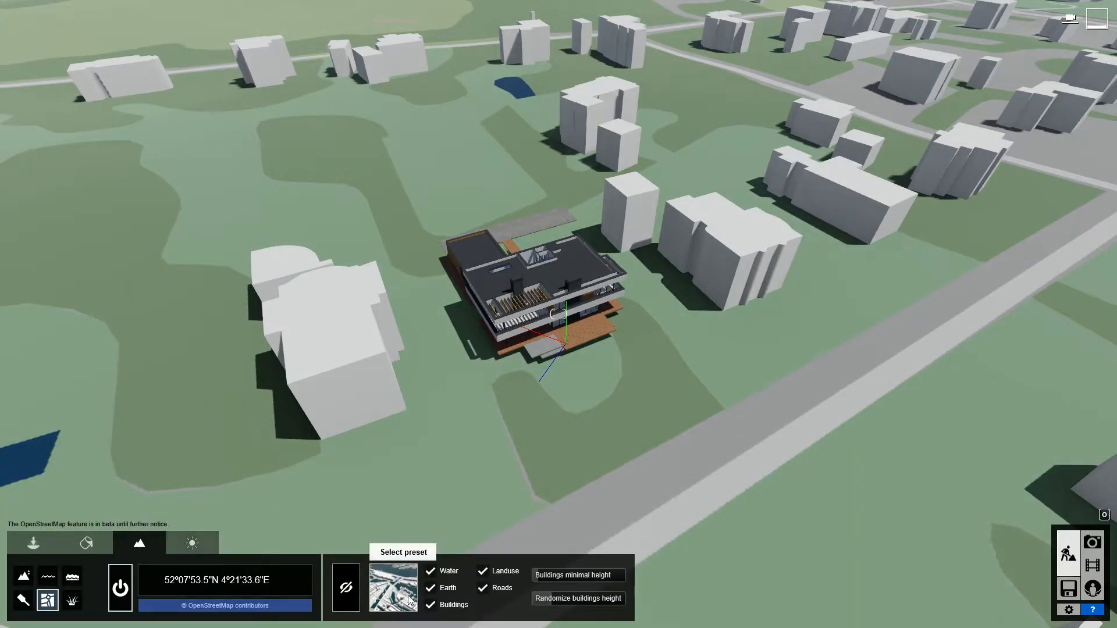
left_click(431, 605)
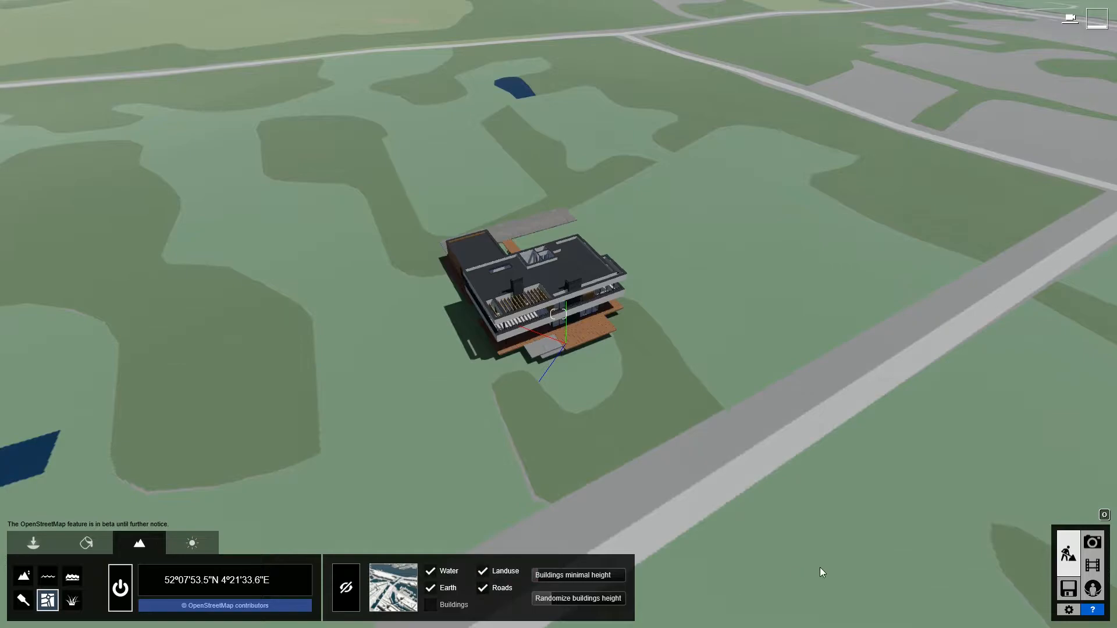
Return to the first photo and apply the Overcast style to it.
left_click(1091, 543)
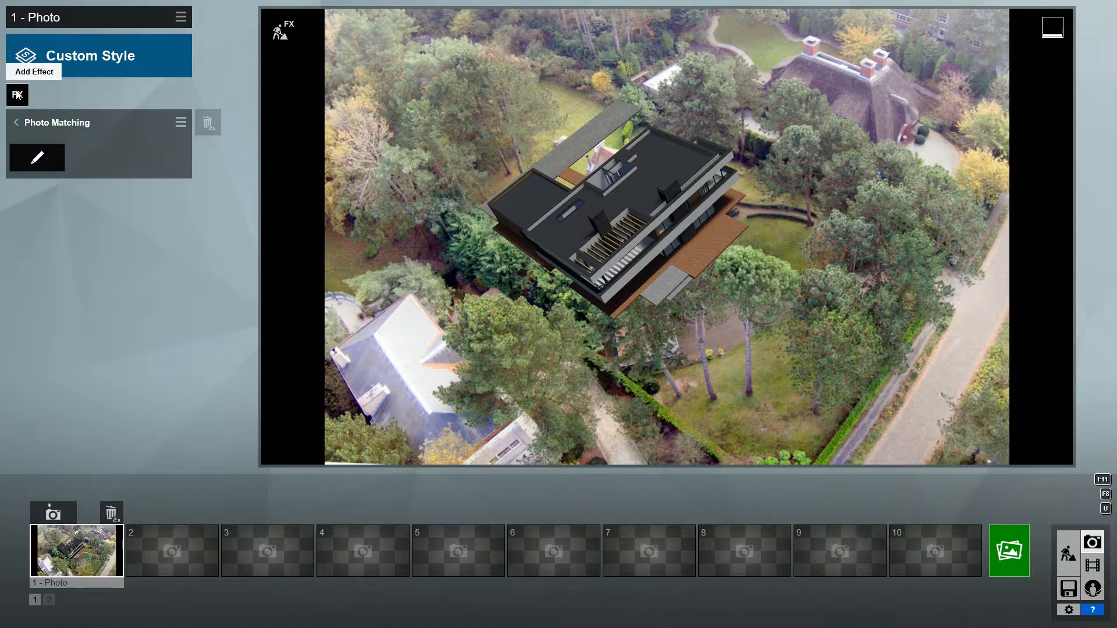
left_click(69, 66)
left_click(381, 397)
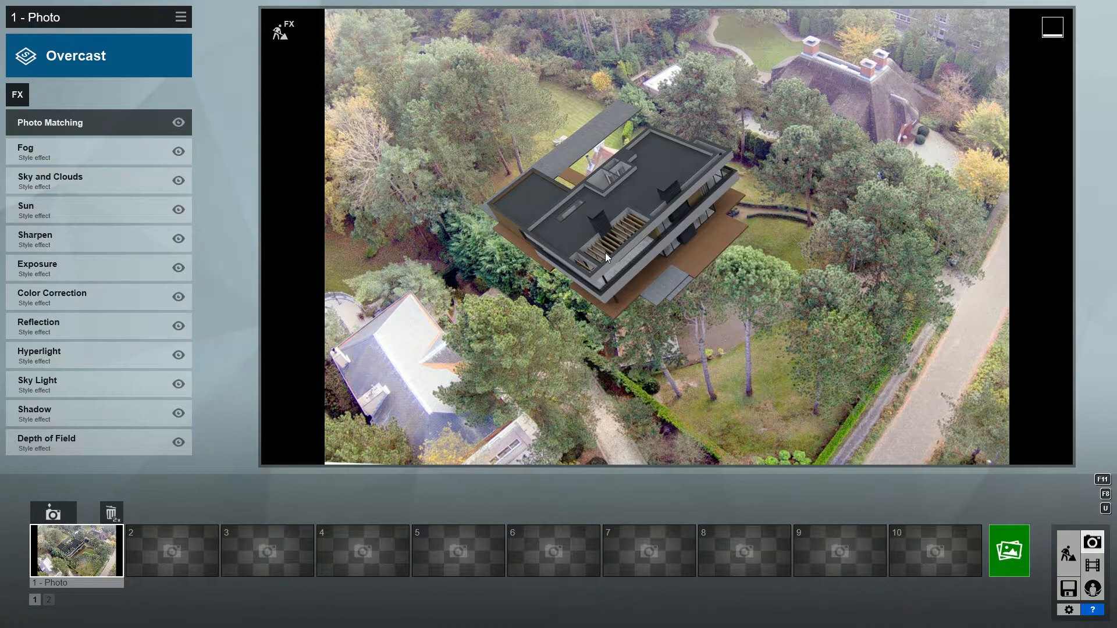
Edit the scene from the photo and search the nature library for "europeanaspen" to place.
left_click(279, 34)
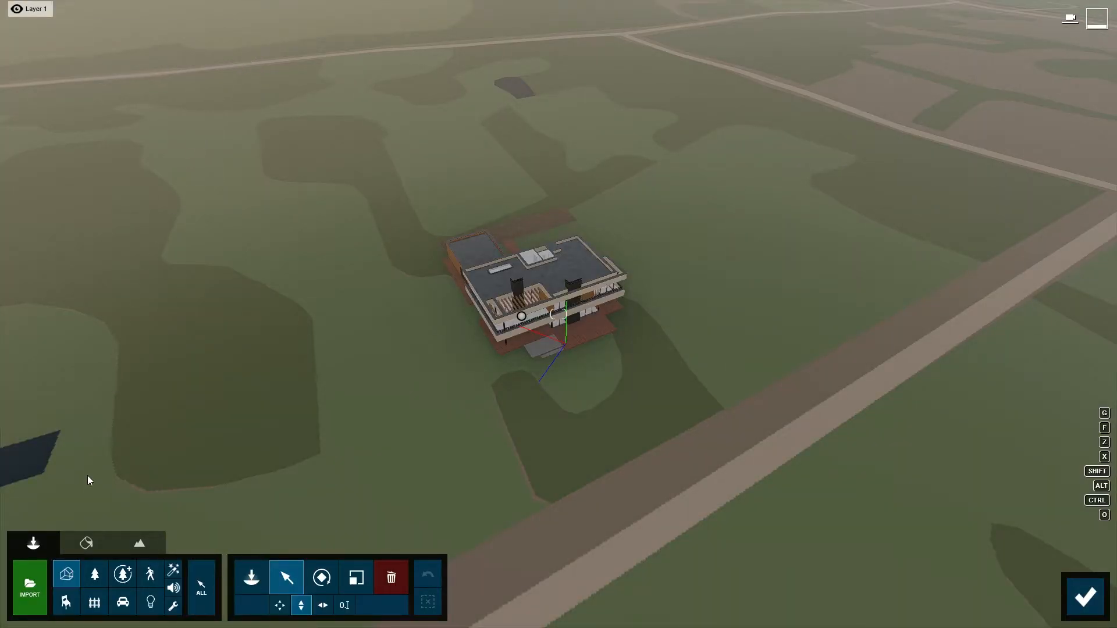
left_click(95, 575)
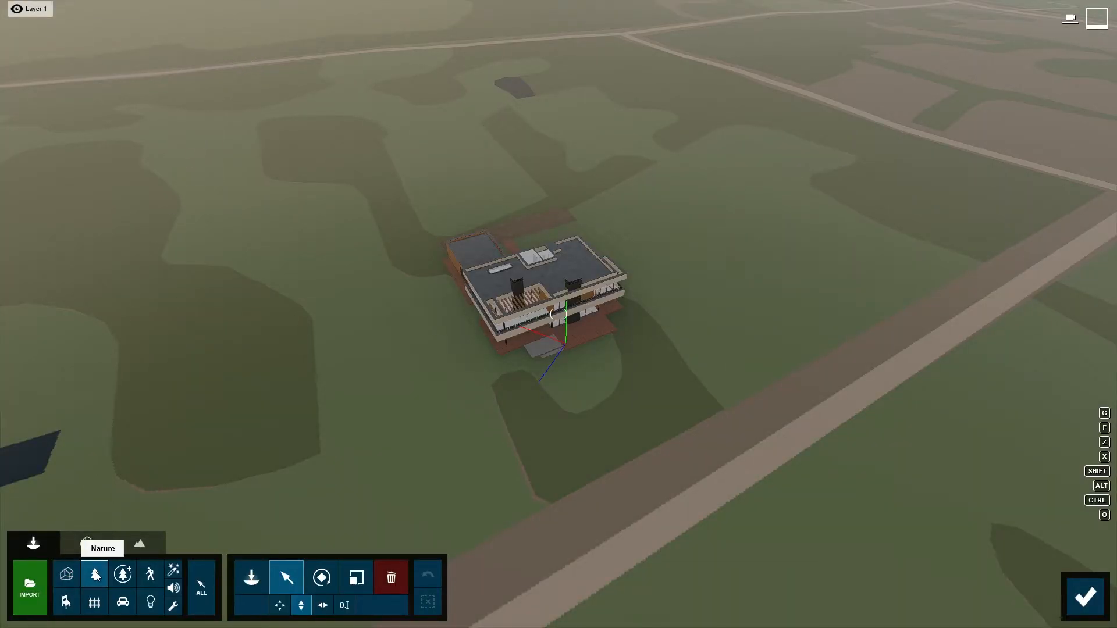
left_click(245, 581)
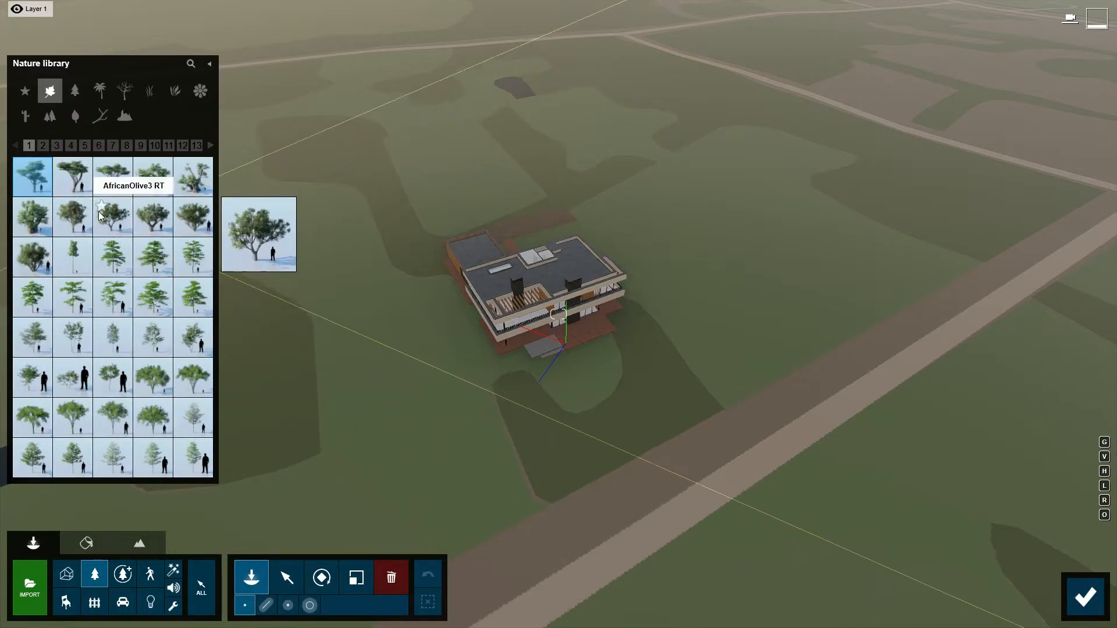
left_click(70, 146)
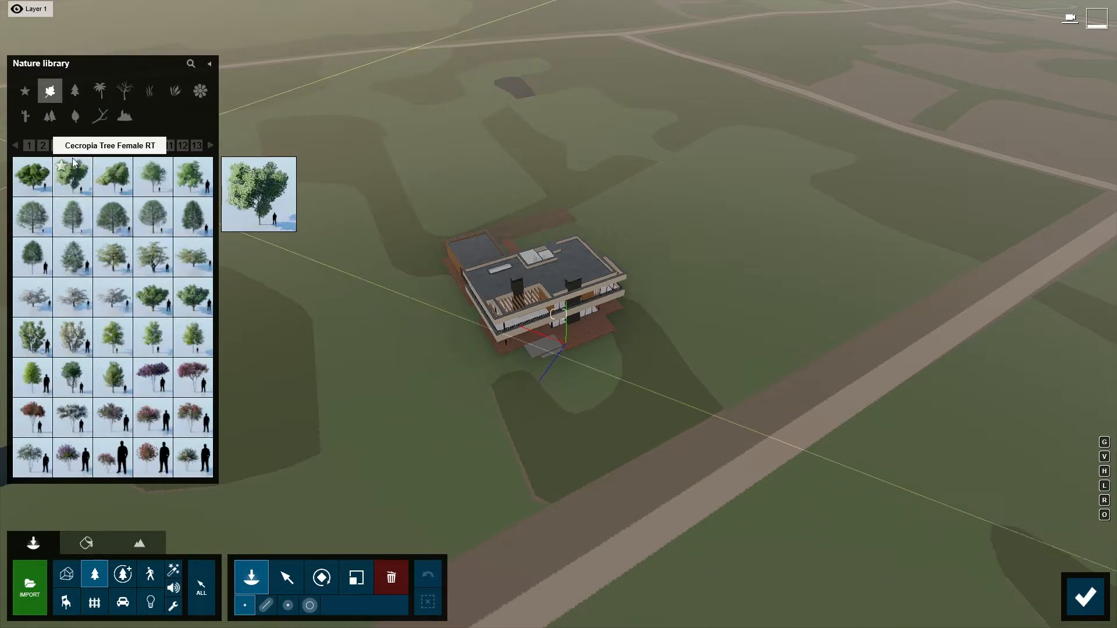
left_click(190, 65)
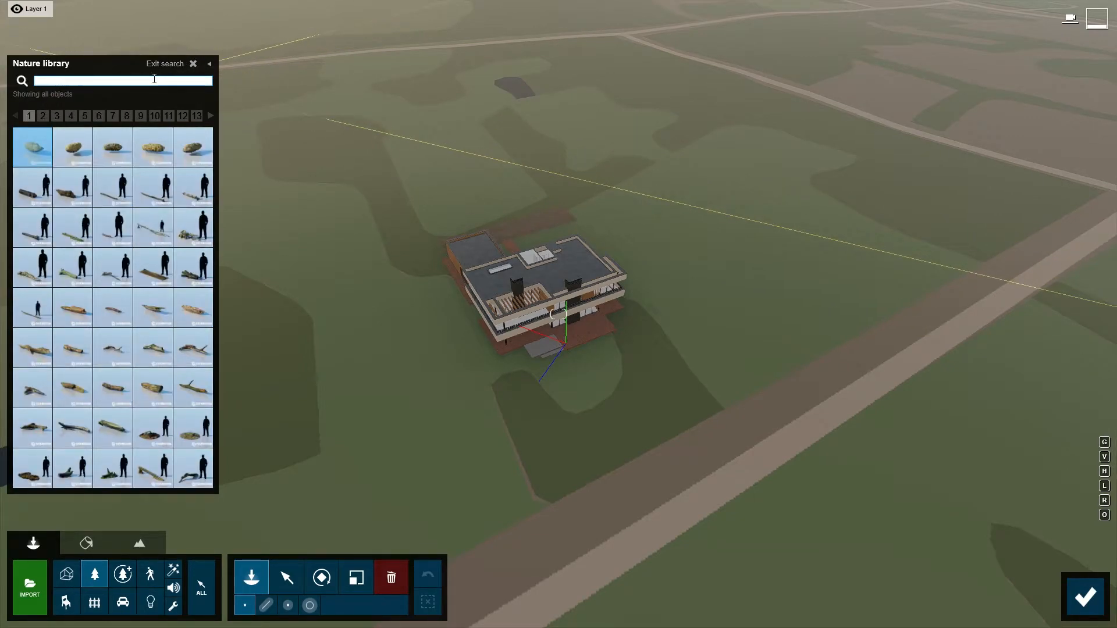
type("europeanaspen")
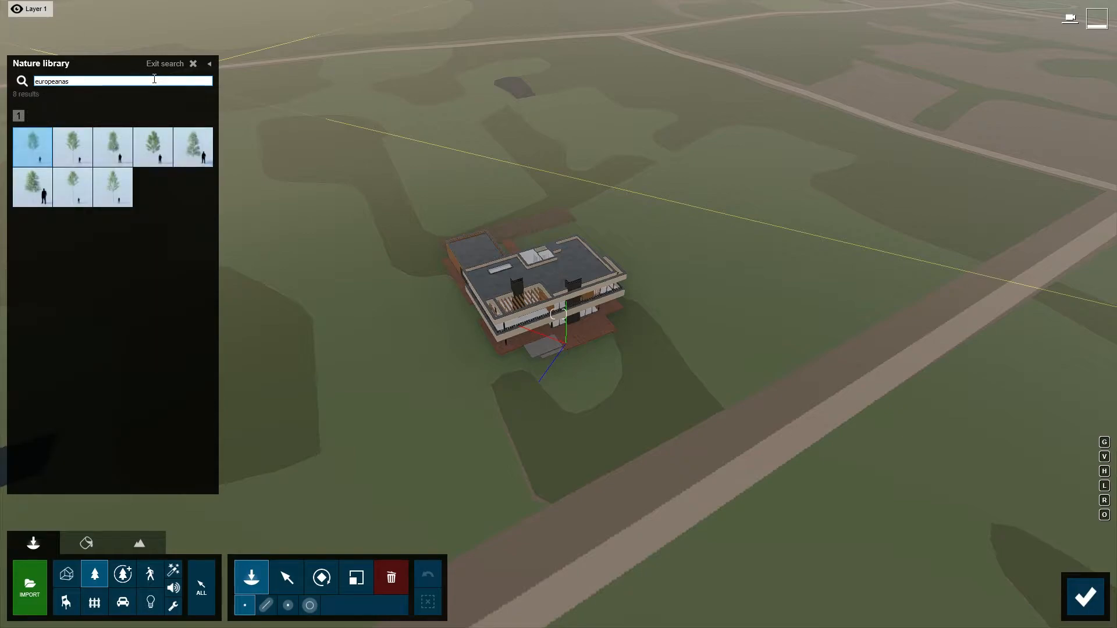
Place a EuropeanAspen XL2 tree on the lawn in front of the villa and return to the photo.
mouse_move(66, 186)
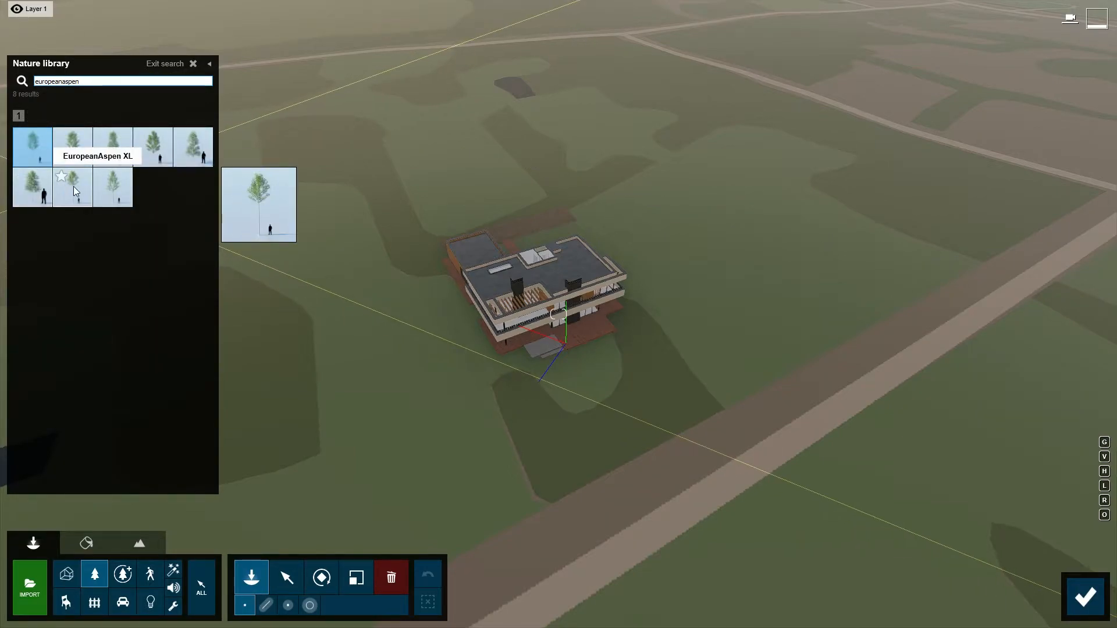
left_click(106, 187)
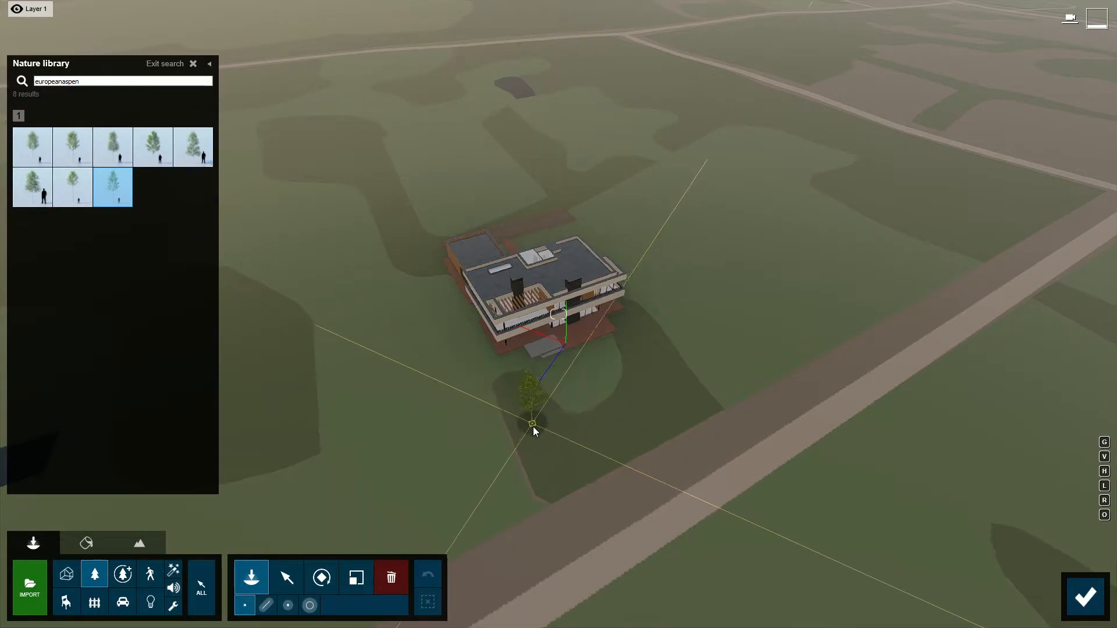
left_click(534, 453)
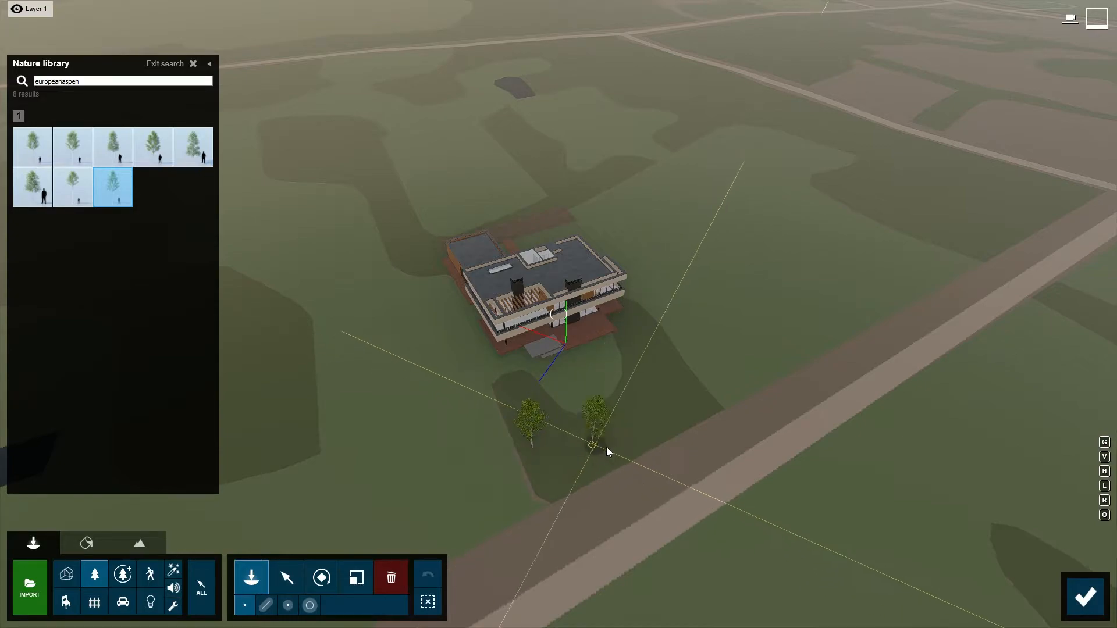
left_click(1086, 597)
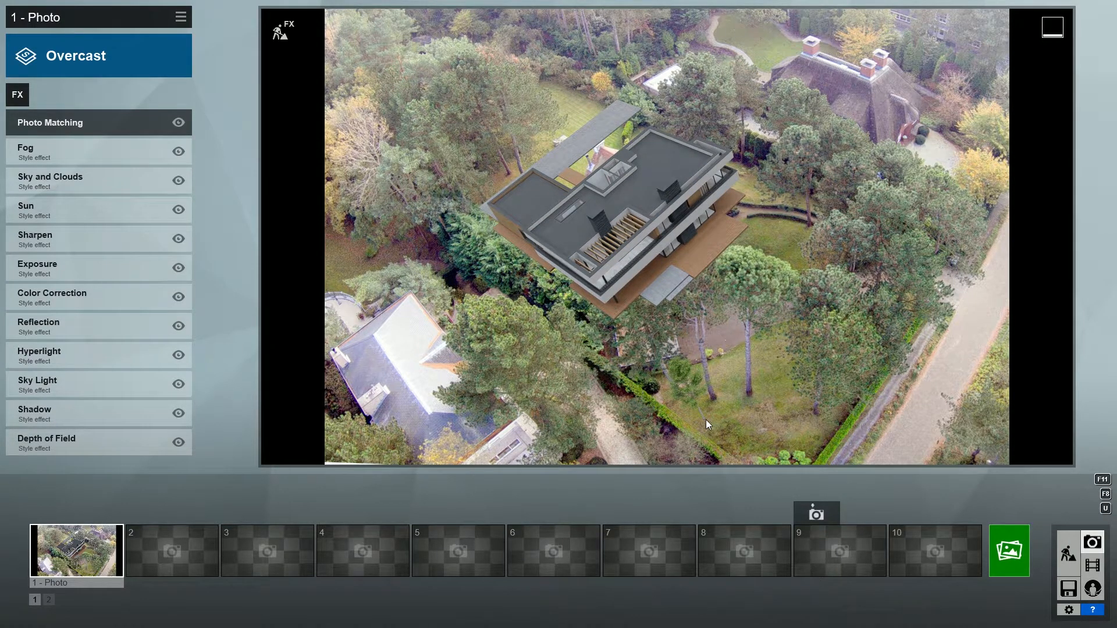
Enlarge the aspen in front of the villa, shift it slightly and check it in the photo.
left_click(280, 30)
right_click_drag(462, 372, 512, 388)
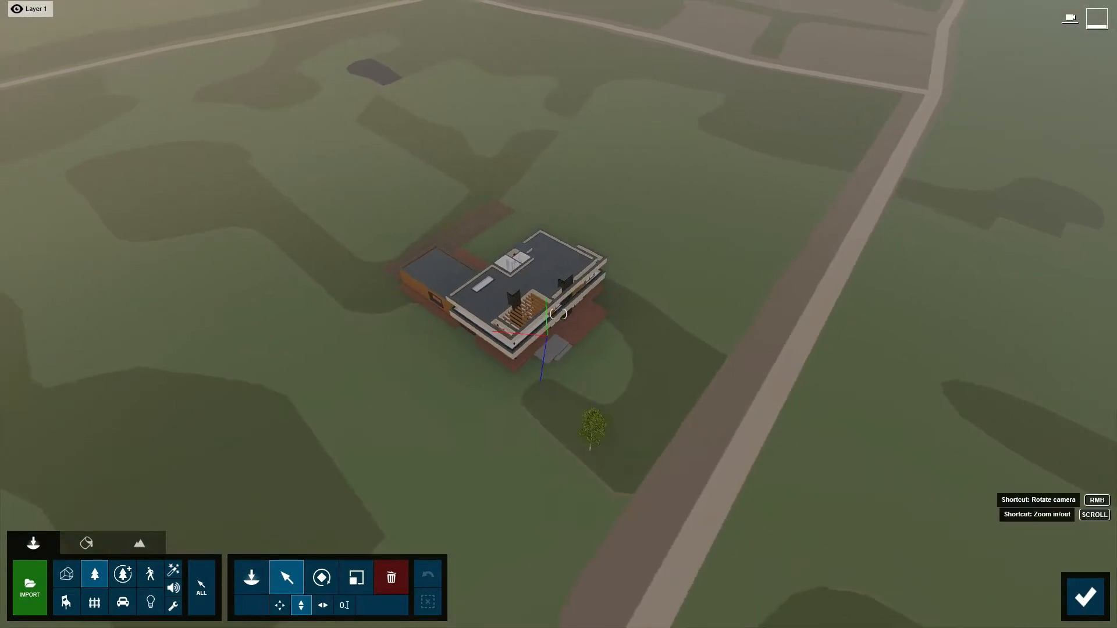
scroll(462, 372, "up", 3)
left_click(356, 578)
left_click_drag(607, 522, 614, 478)
left_click(287, 578)
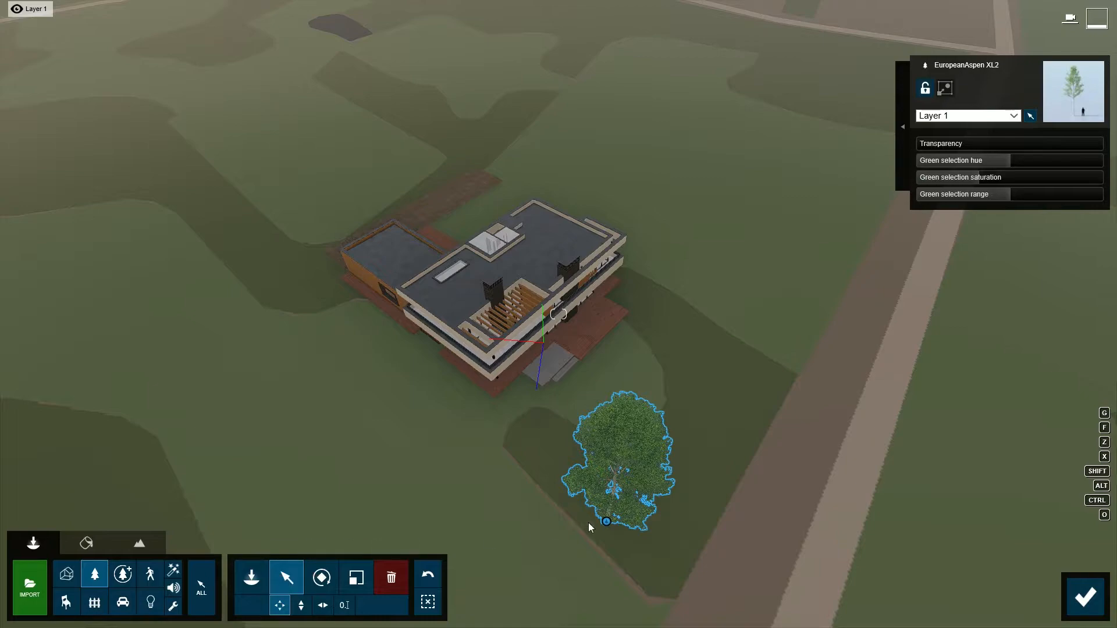
left_click(579, 515)
left_click(1085, 597)
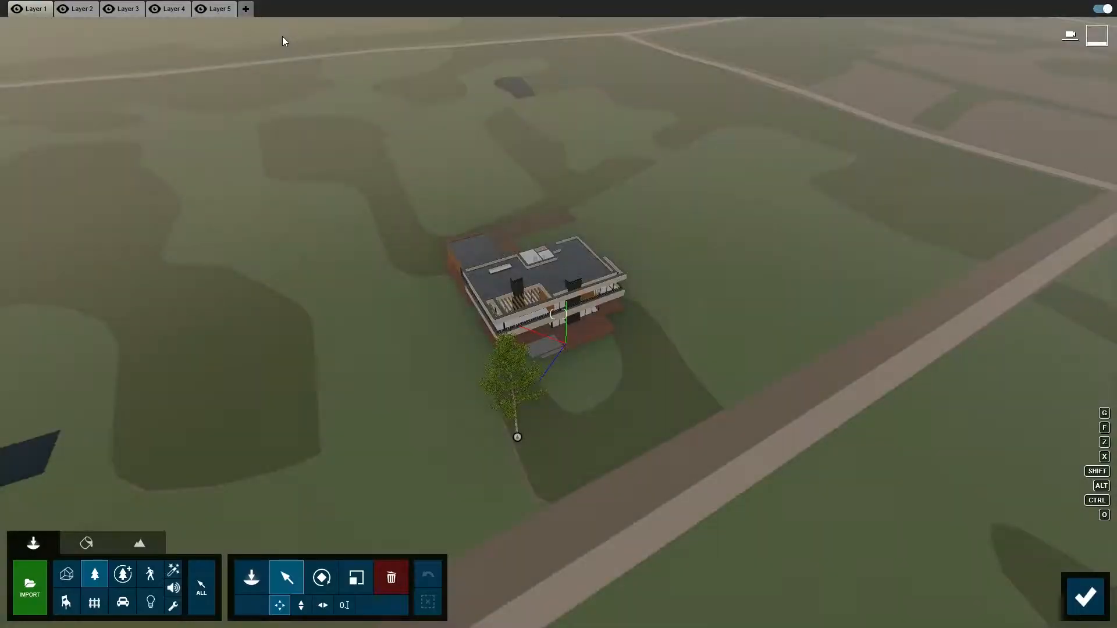
Reposition the enlarged aspen and copy it twice to form a row of three trees in front of the villa.
left_click(518, 436)
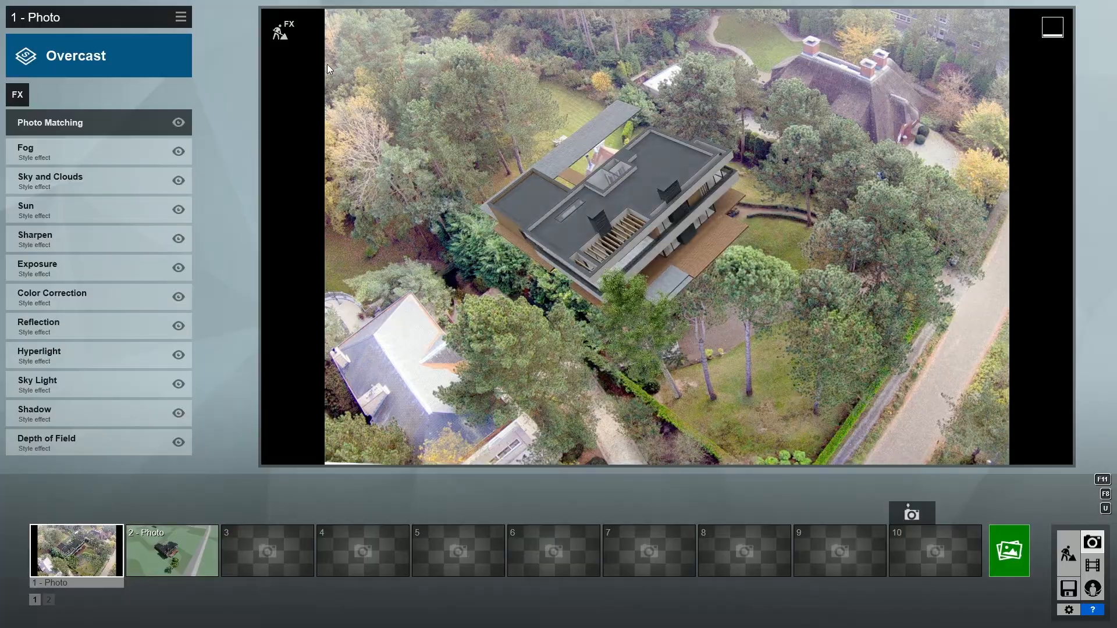
left_click(282, 33)
left_click(574, 496)
left_click_drag(620, 505, 677, 520, "alt")
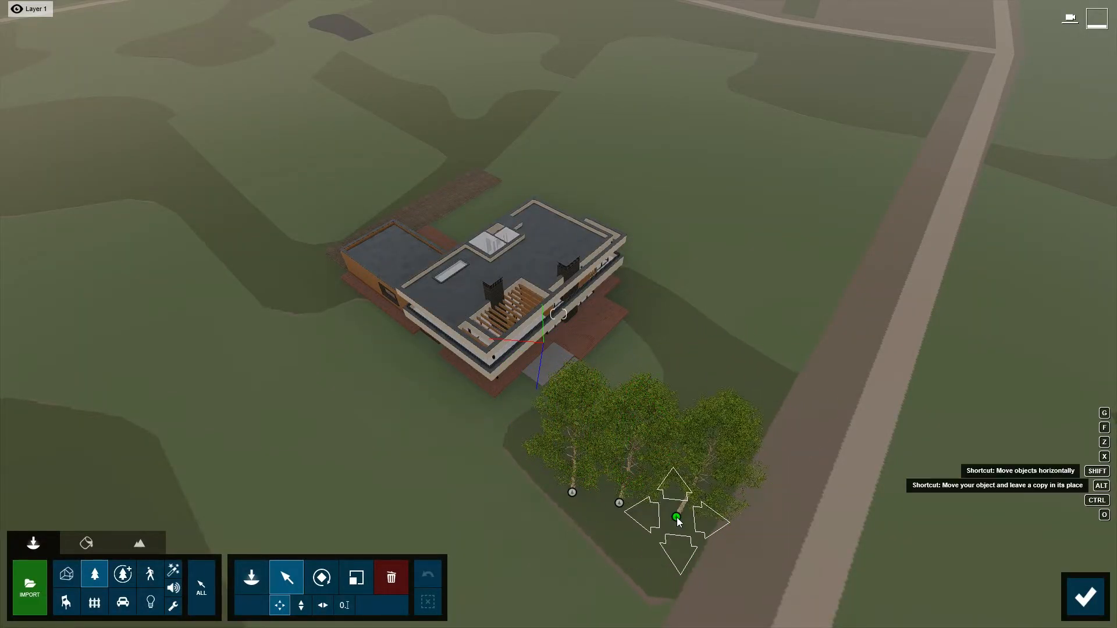
Vary the aspens in the row with the Scale and Rotate tools and check the group in the photo.
left_click(356, 578)
left_click(620, 504)
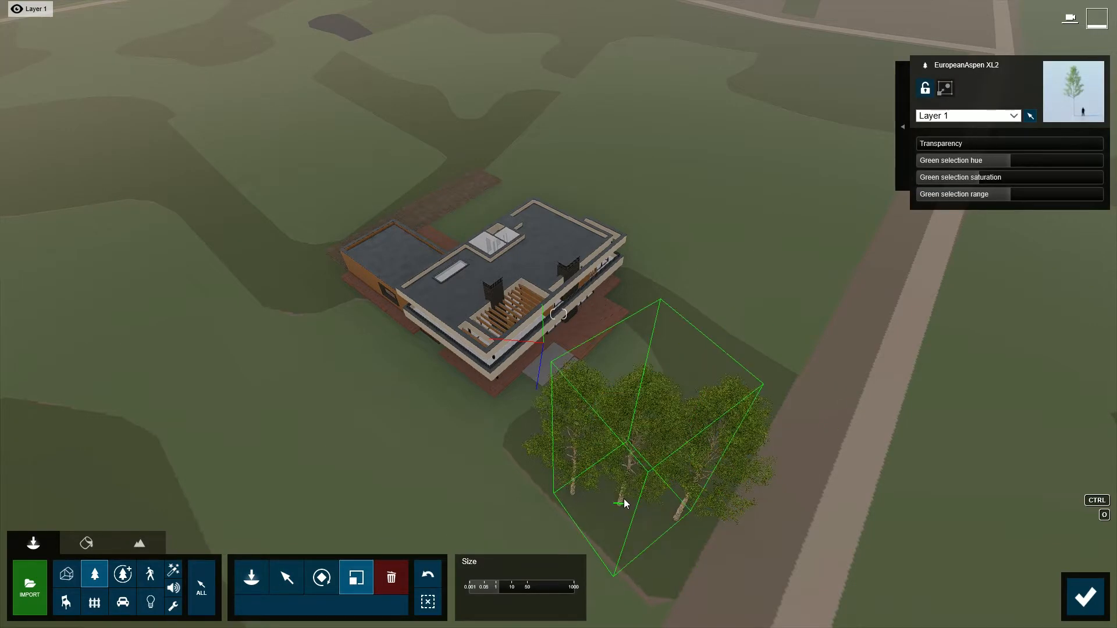
left_click(321, 577)
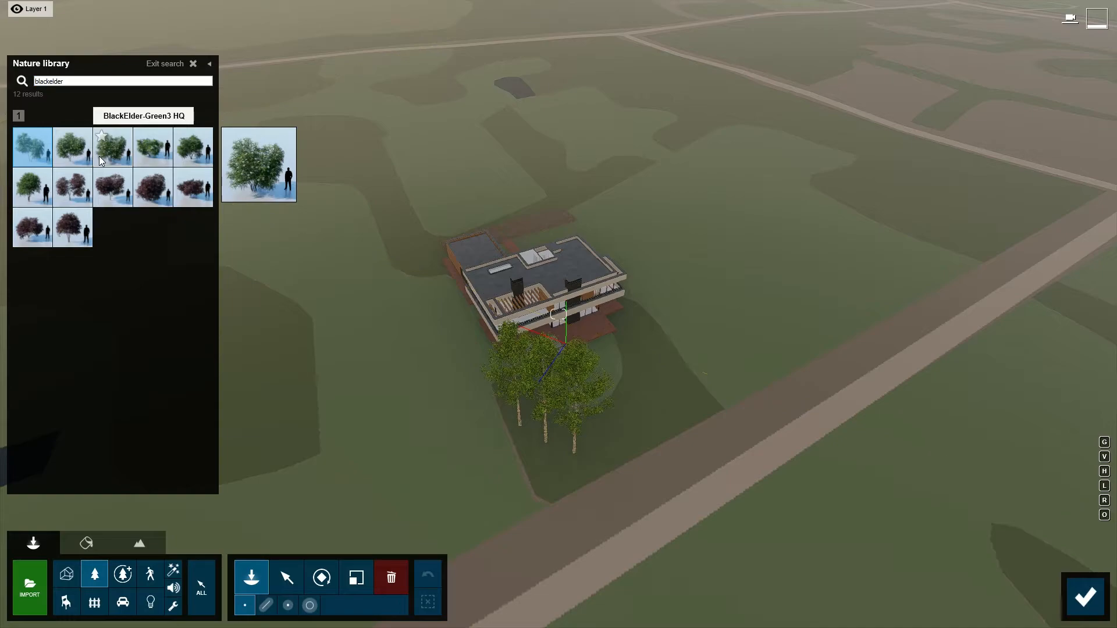
Mass-place a row of green black elder shrubs along the villa's hedge side and increase the number of items.
left_click(99, 156)
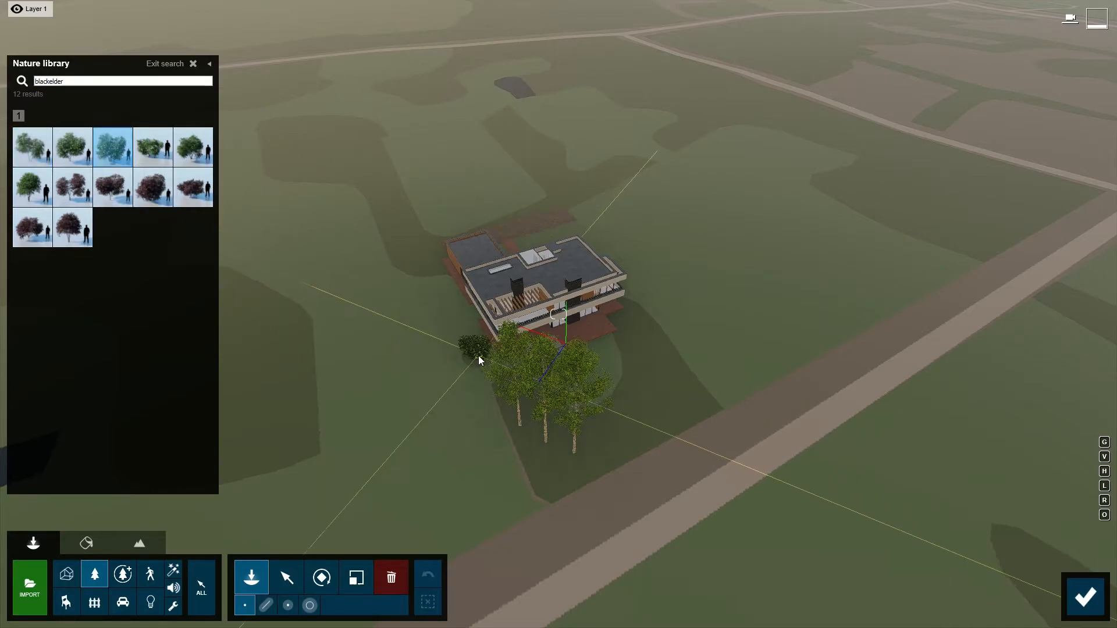
left_click(267, 606)
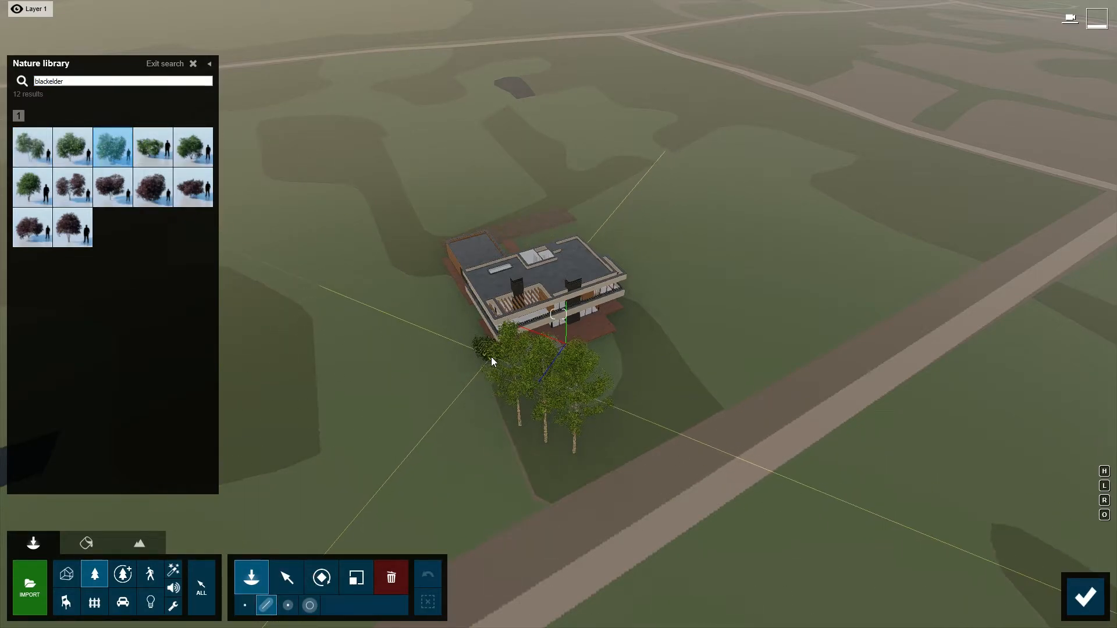
left_click(492, 357)
left_click(430, 249)
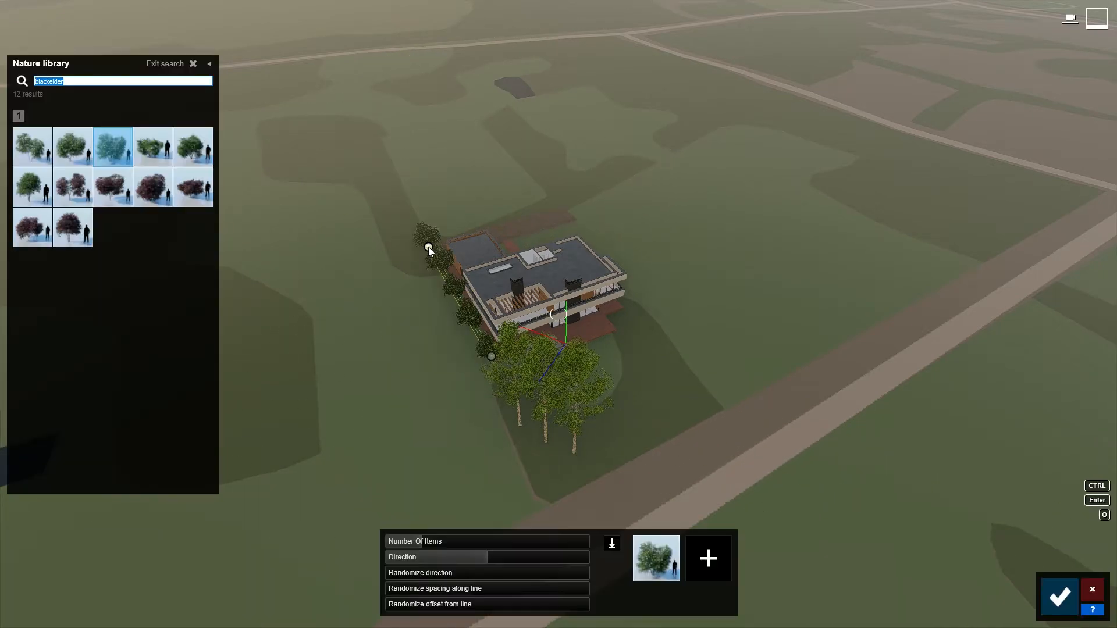
left_click_drag(424, 540, 440, 540)
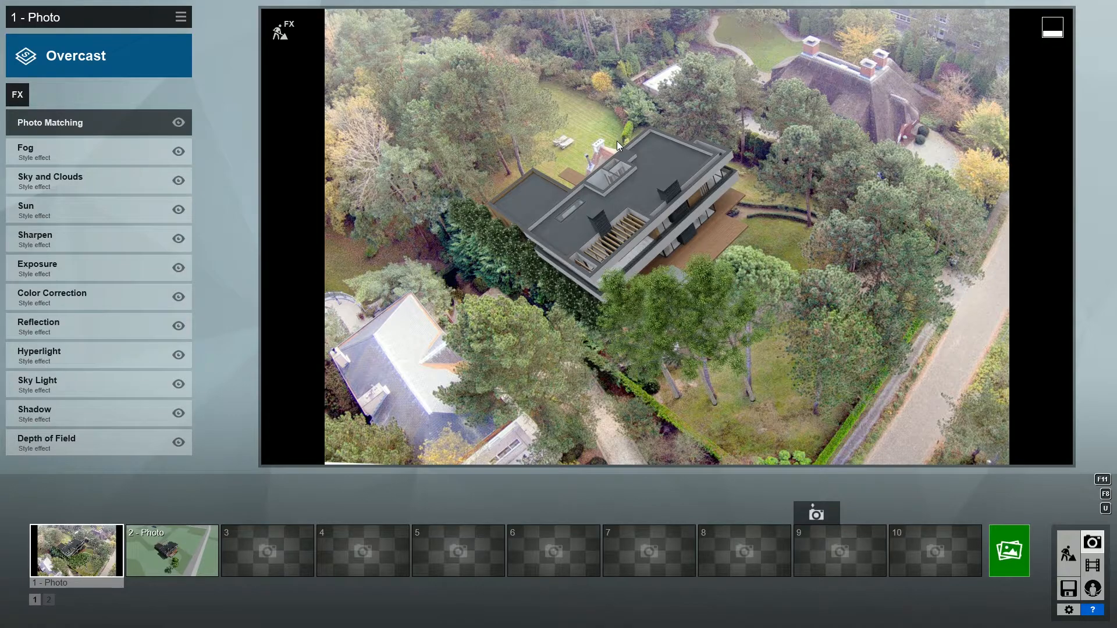
Turn off the Sharpen effect and set the Depth of Field effect to auto focus on the villa's roof corner.
left_click(179, 239)
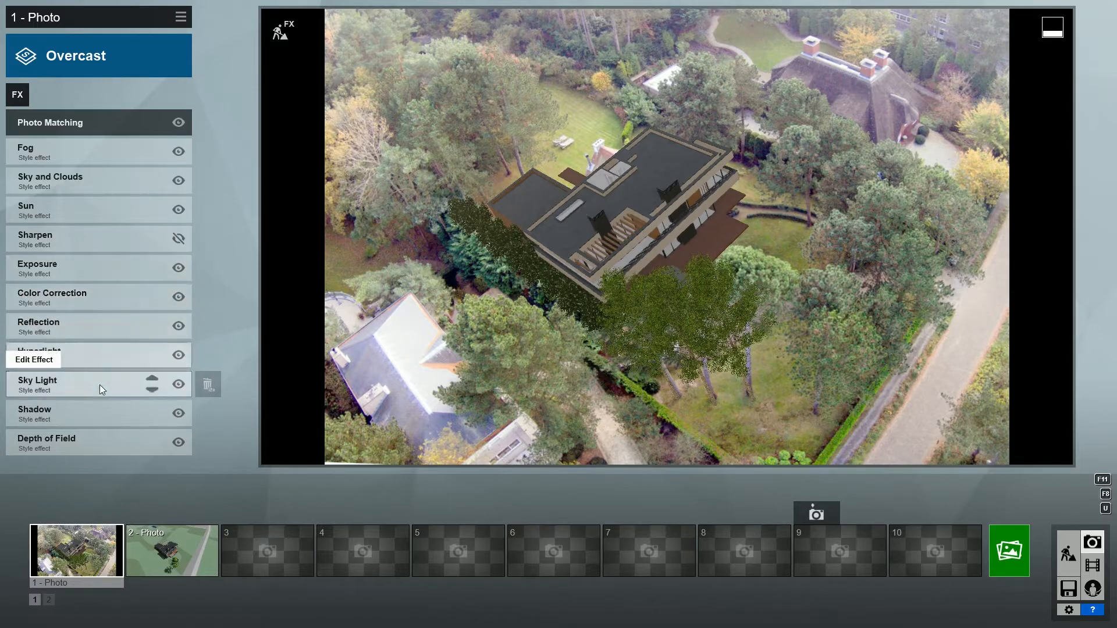
left_click(74, 442)
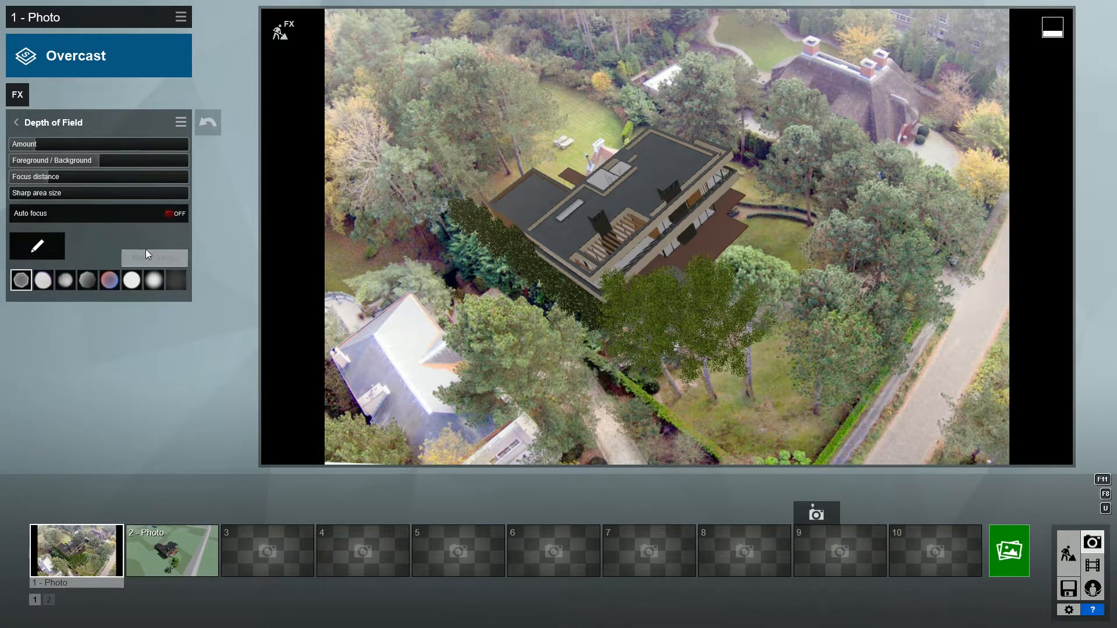
left_click(170, 213)
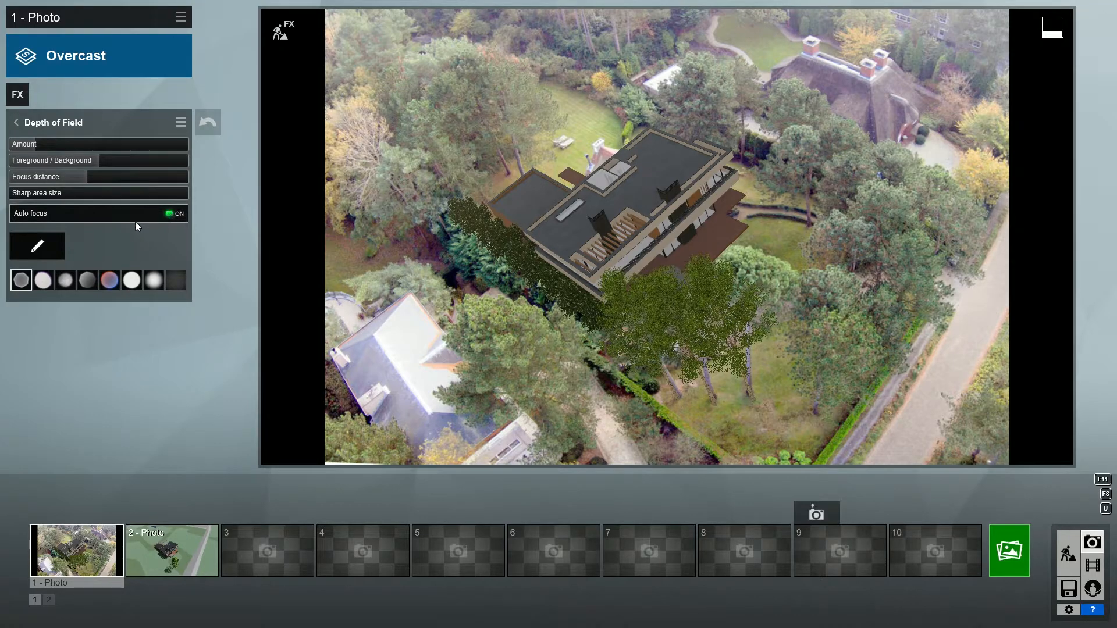
left_click(38, 247)
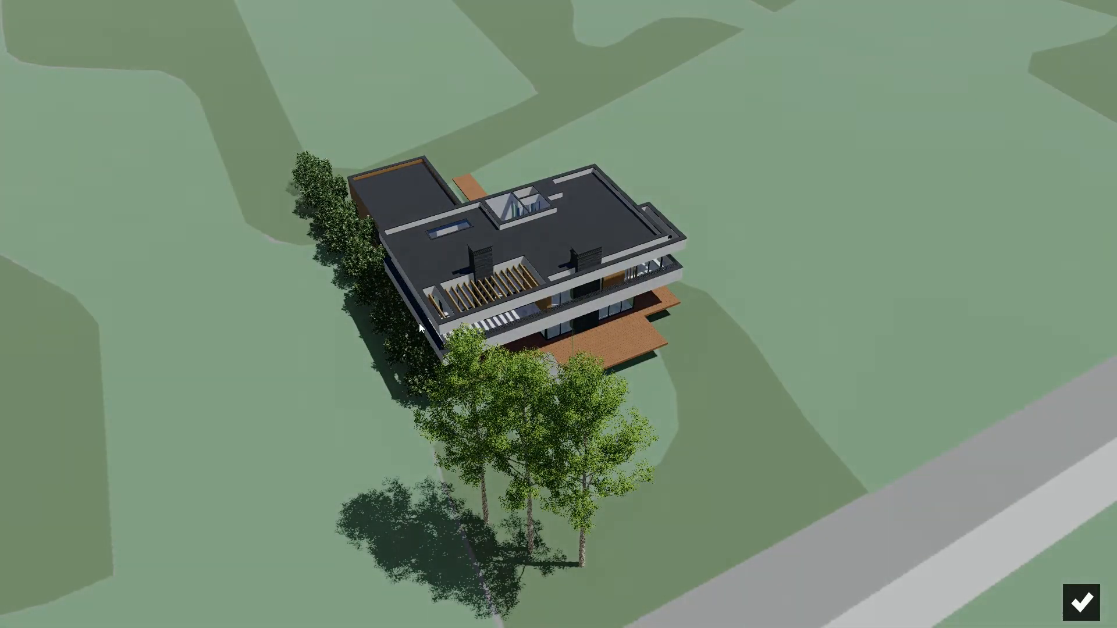
left_click(436, 324)
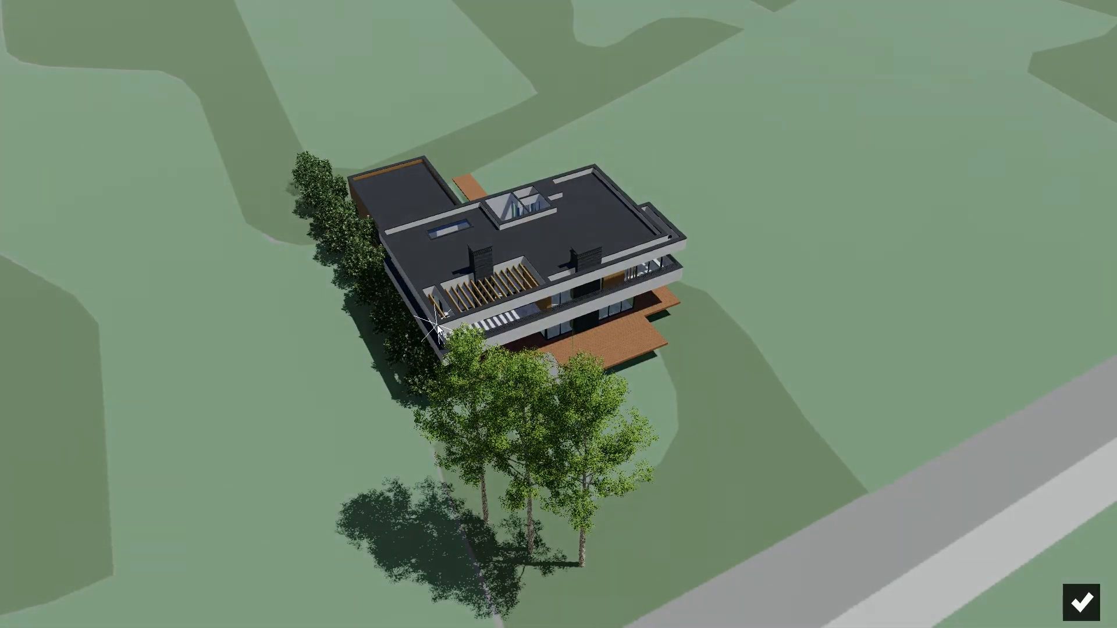
left_click(1082, 604)
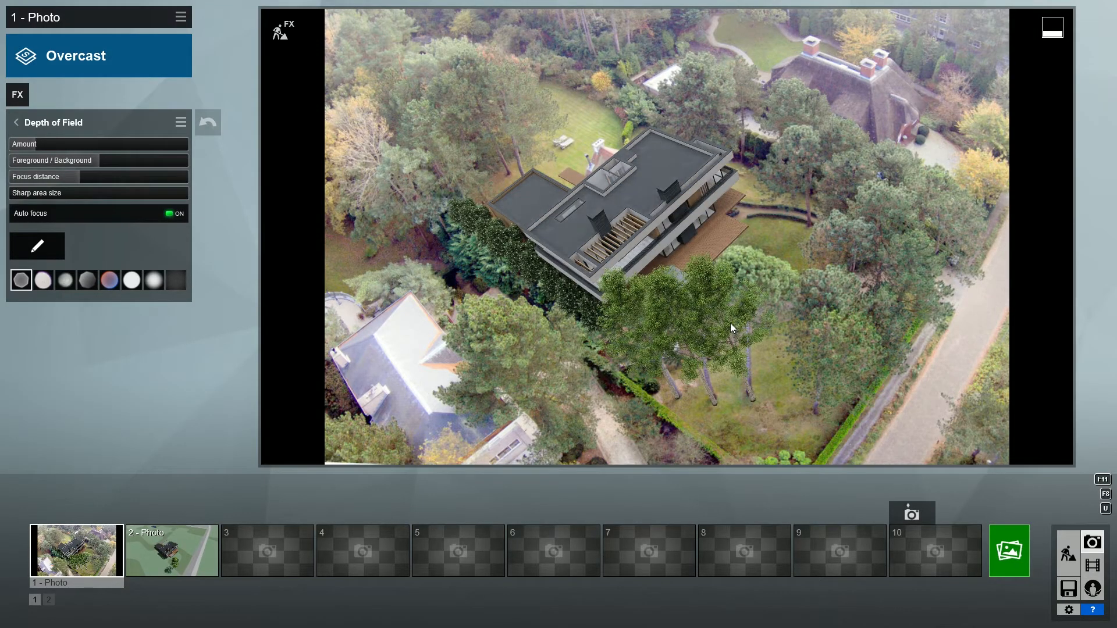
Switch auto focus off and slightly increase the Depth of Field amount.
left_click(168, 213)
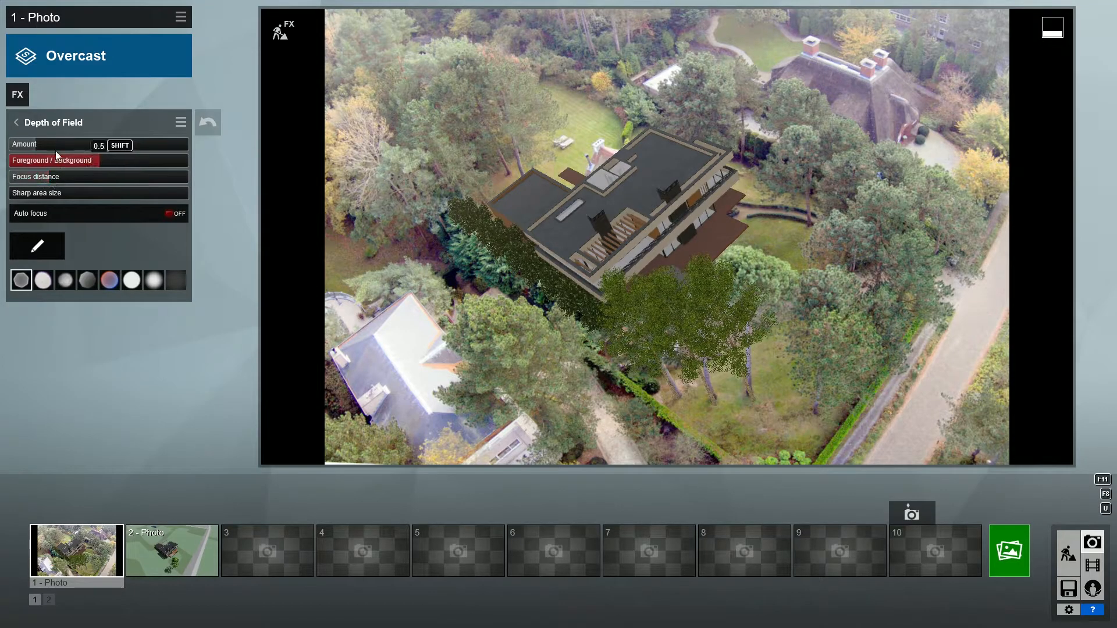
mouse_move(34, 142)
left_mouse_down()
mouse_move(147, 150)
mouse_move(44, 144)
left_mouse_up()
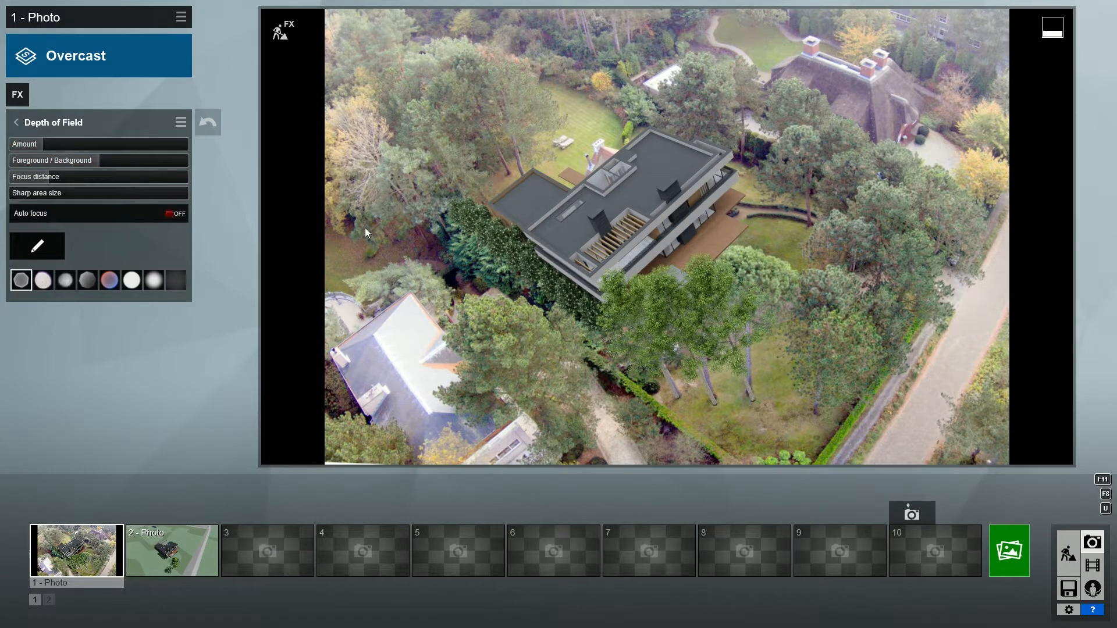
left_click(16, 123)
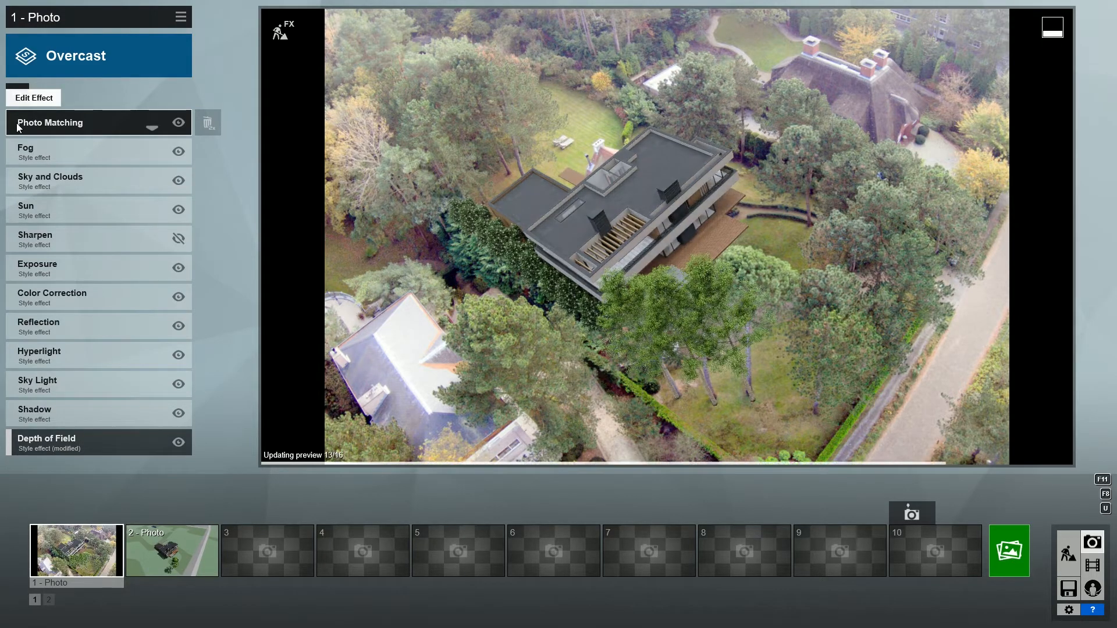
Add the Real Skies effect and choose the third Overcast sky.
left_click(17, 95)
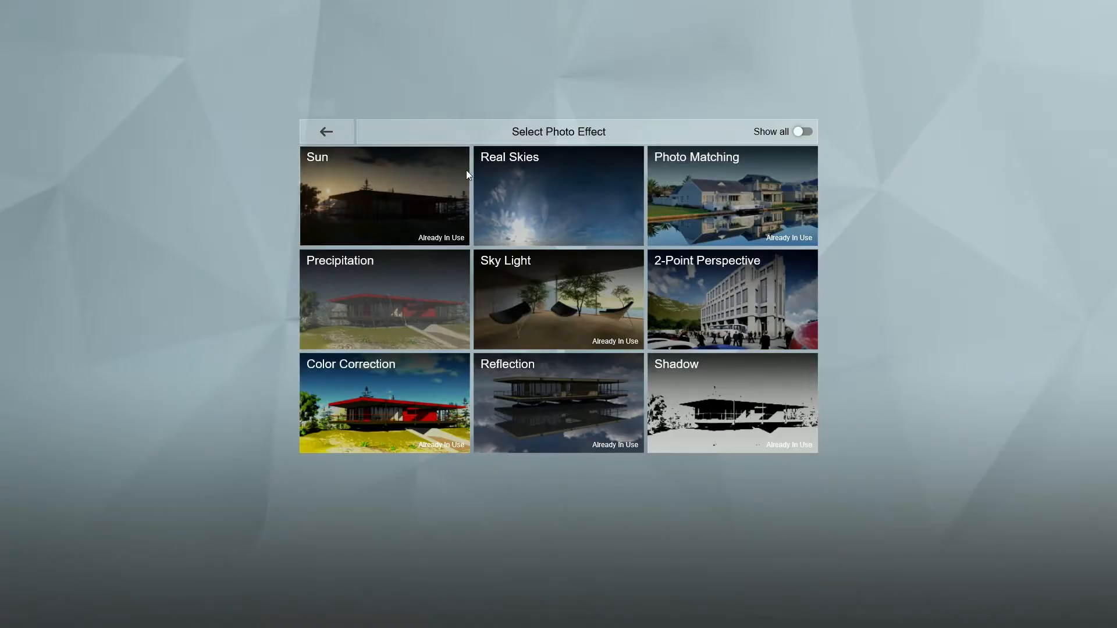
left_click(531, 193)
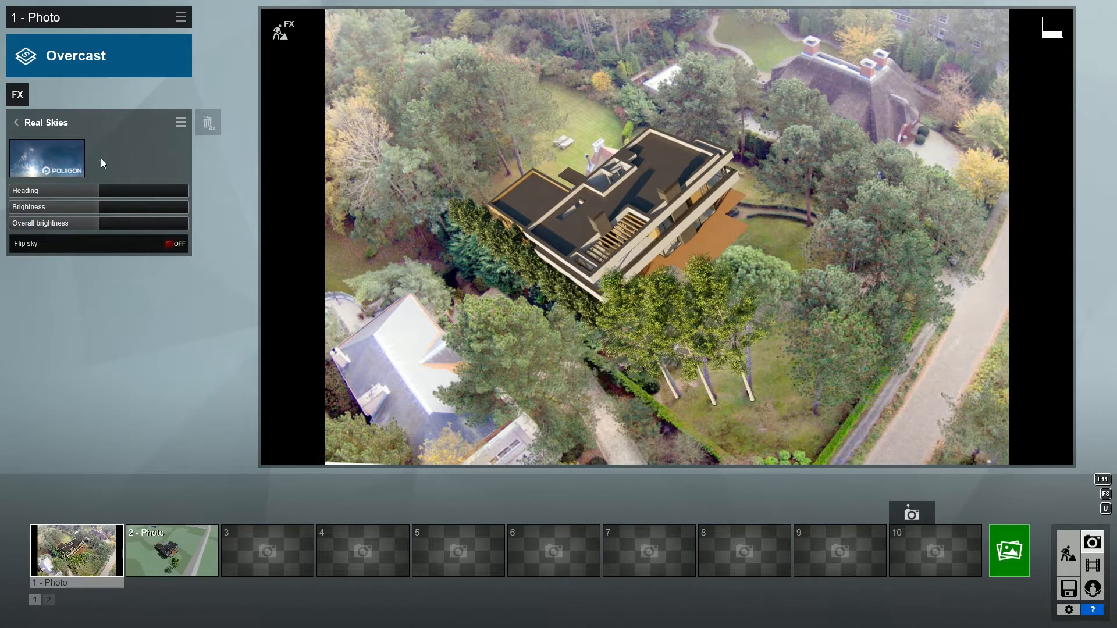
left_click(52, 159)
left_click(563, 130)
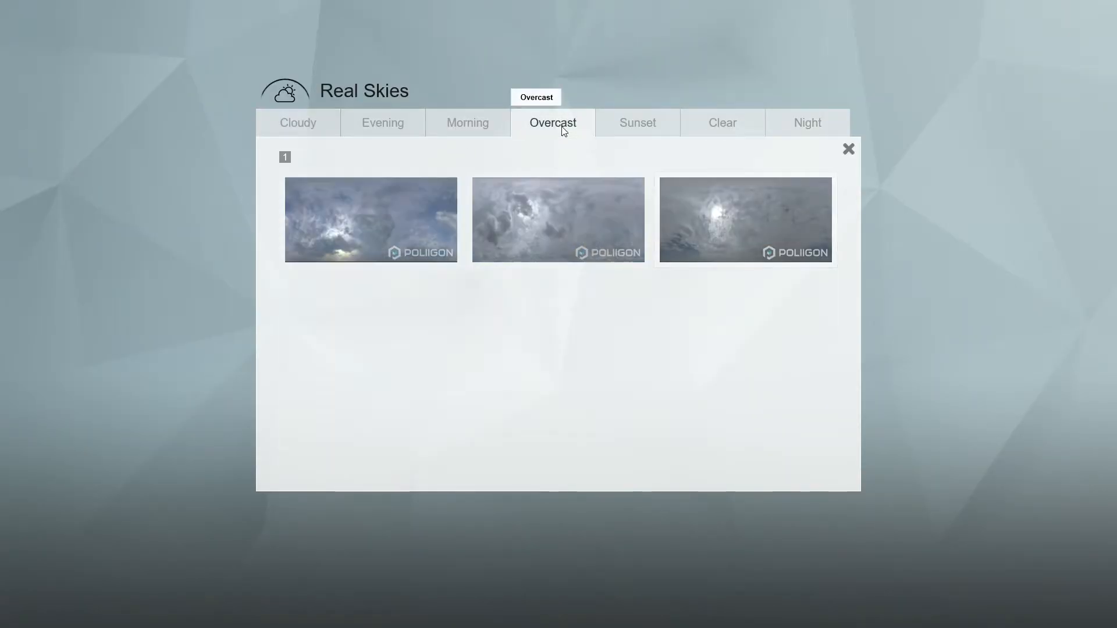
left_click(712, 209)
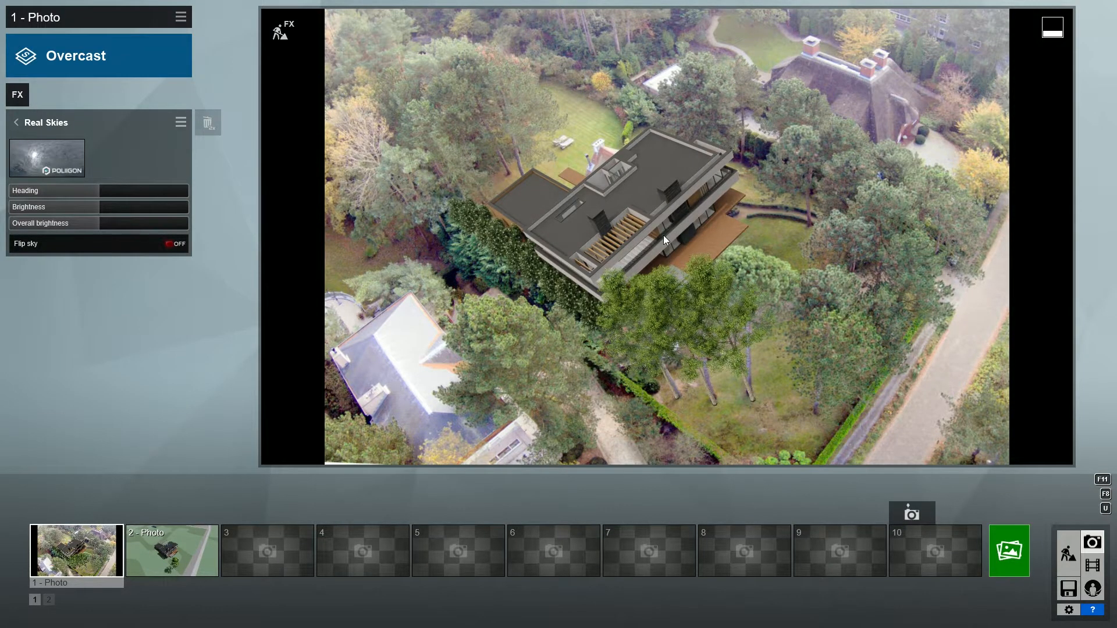
Lower the Limit high value of the Color Correction effect to about two thirds of its range.
left_click(18, 122)
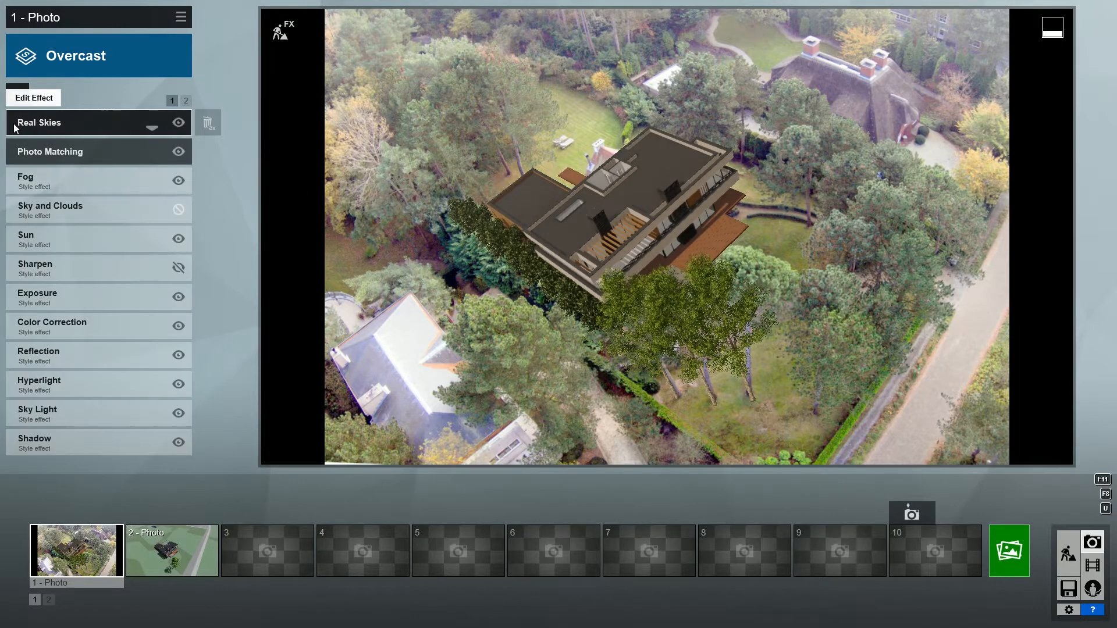
left_click(41, 332)
left_click_drag(181, 275, 135, 272)
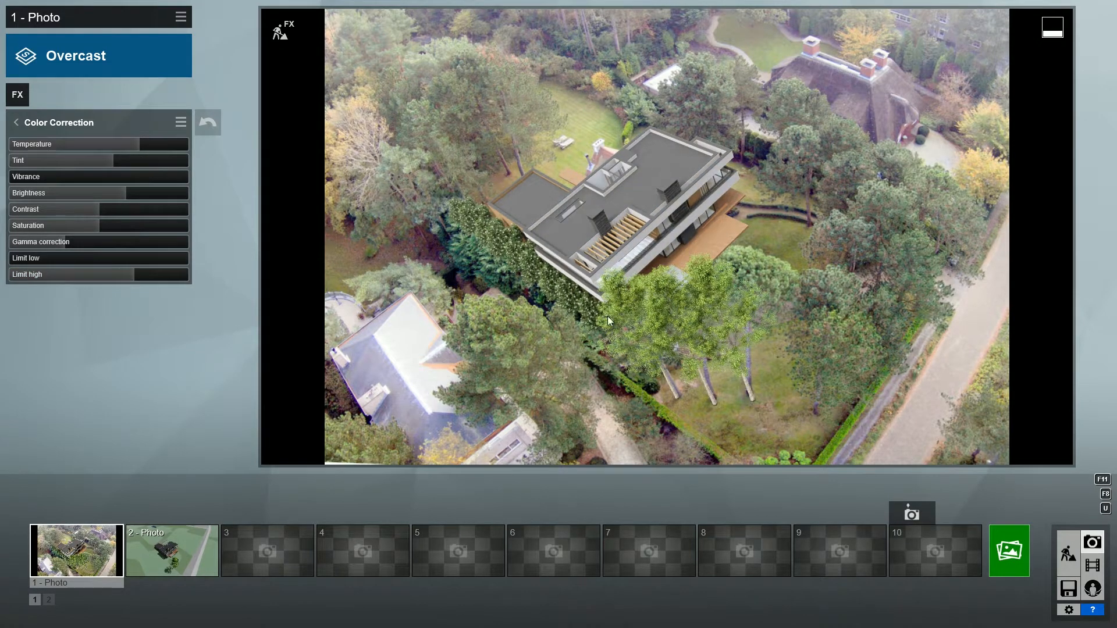
Render the current shot at Desktop size, 1920x1080.
left_click(1011, 549)
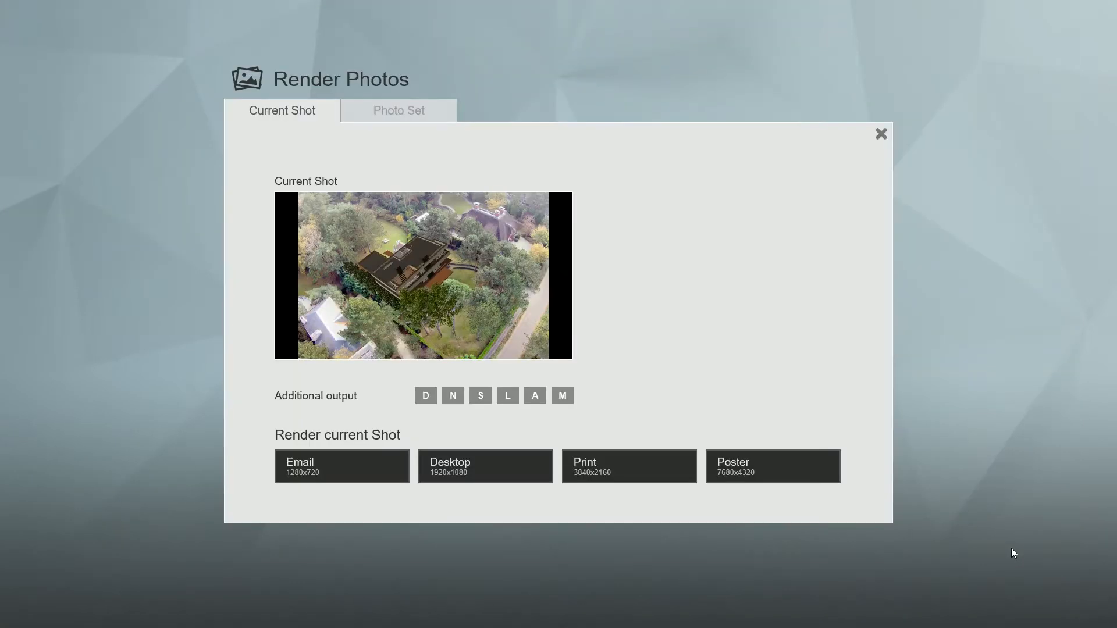
left_click(530, 474)
double_click(466, 501)
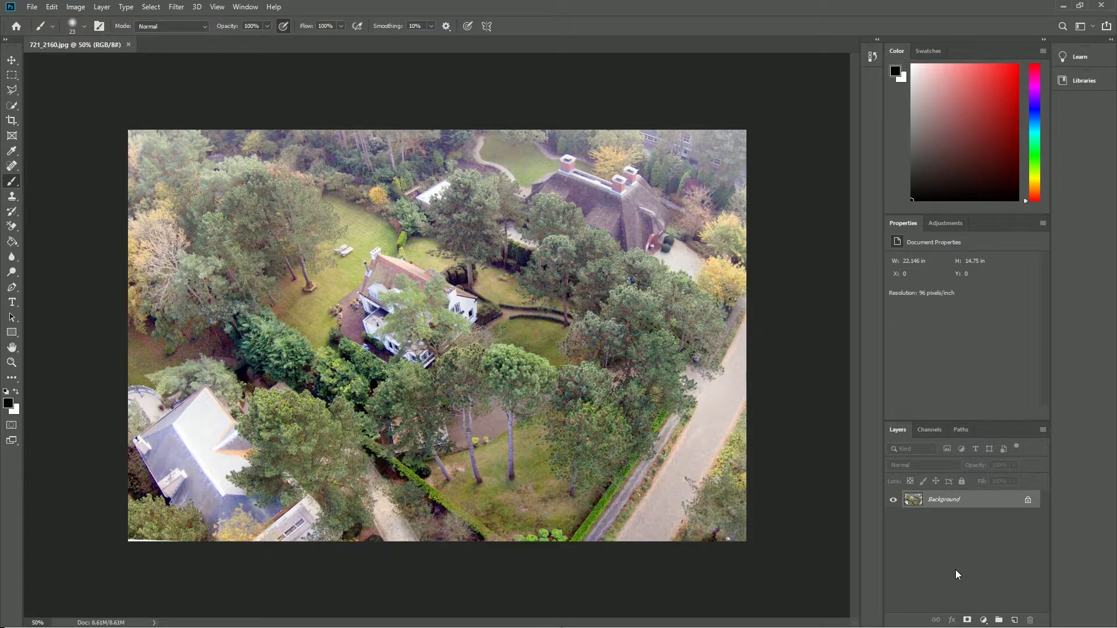
In Photoshop, unlock the Background layer of 721_2160.jpg and add a Brightness/Contrast adjustment with slightly higher contrast.
left_click(1028, 501)
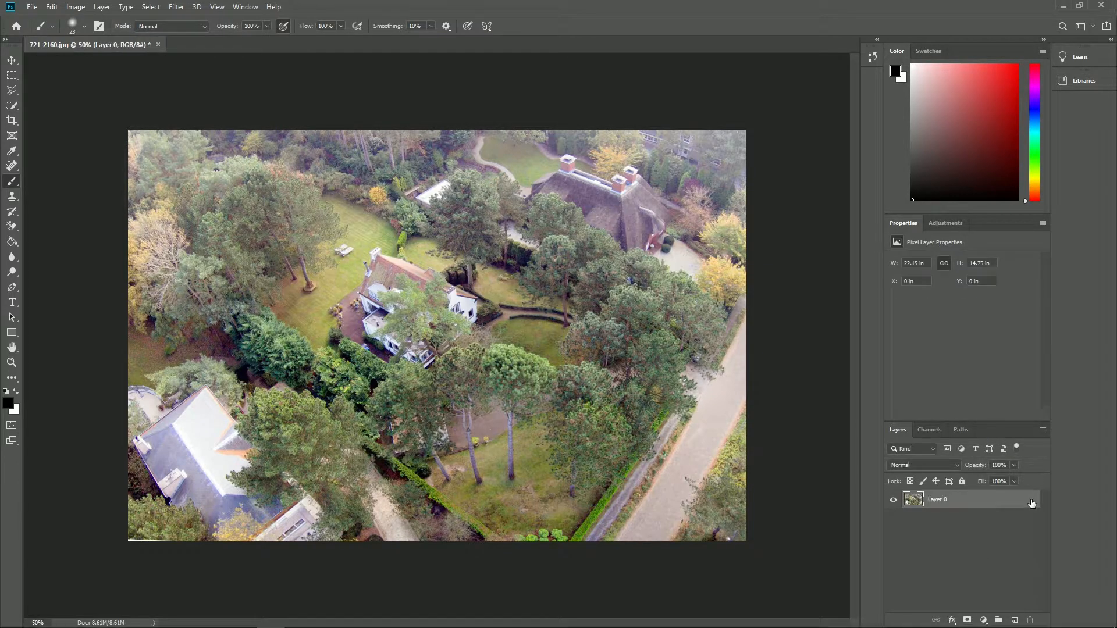
left_click(945, 225)
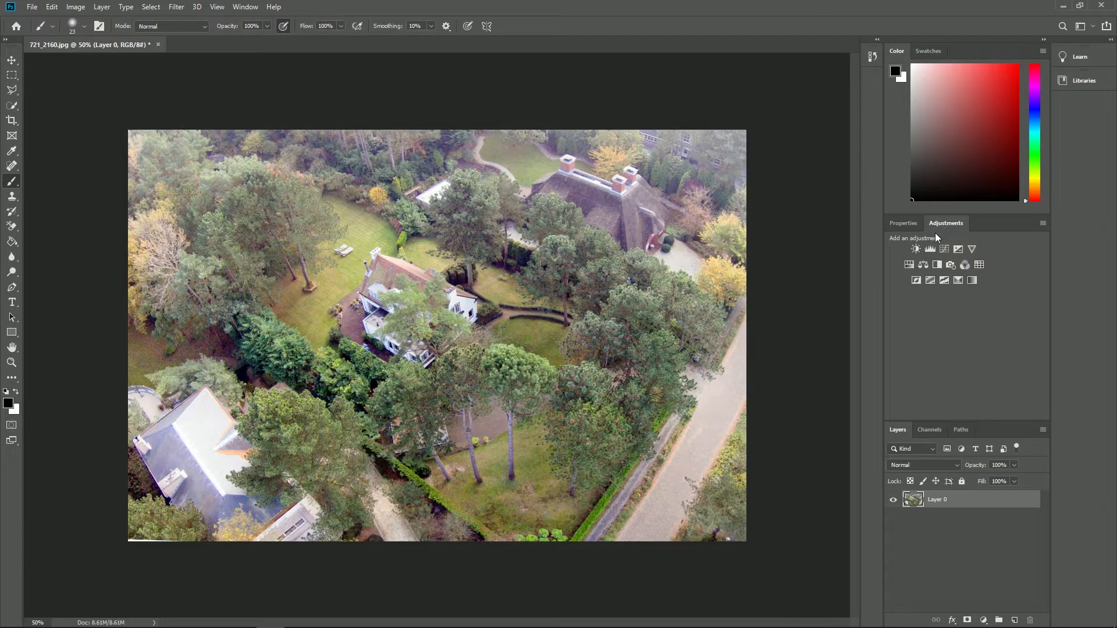
left_click(916, 249)
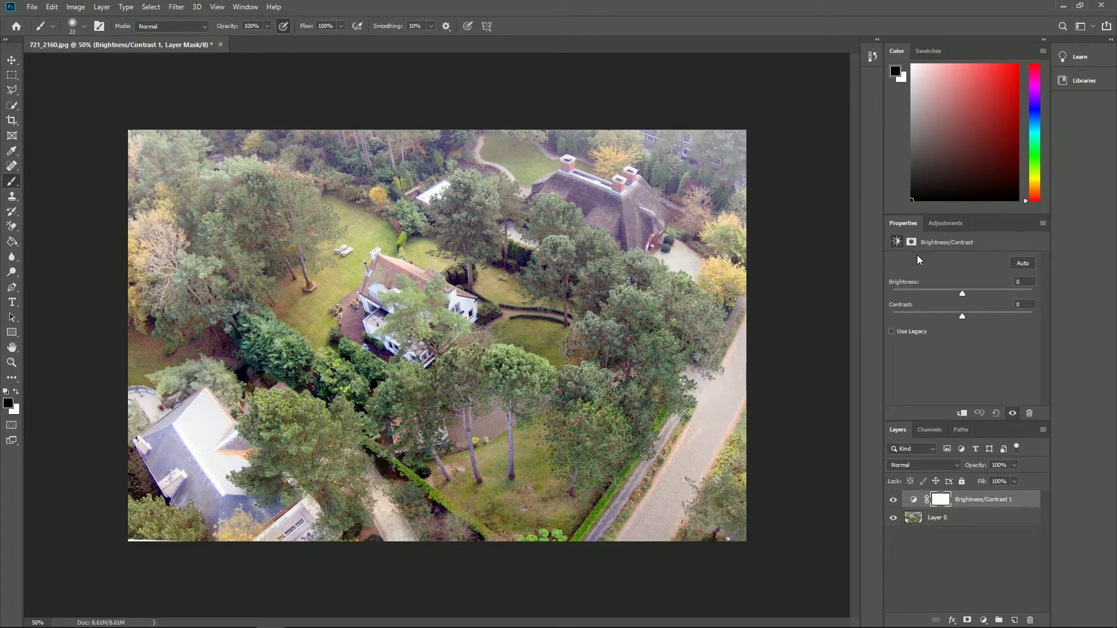
left_click_drag(962, 316, 983, 315)
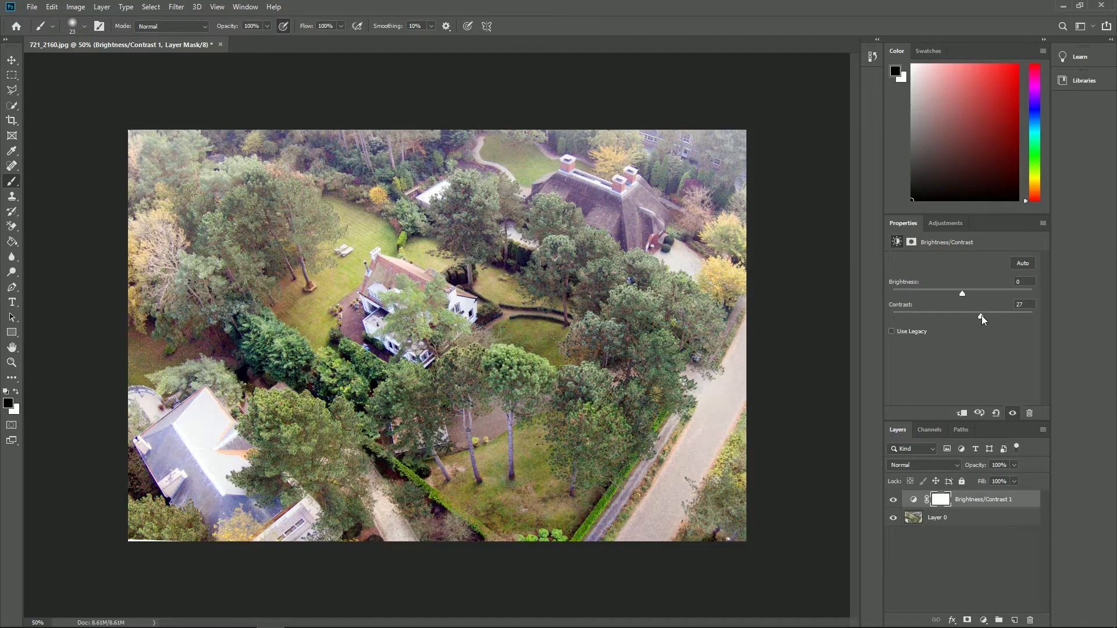
Add a Hue/Saturation adjustment layer and reduce the saturation of individual colour ranges, including Blues.
left_click(937, 225)
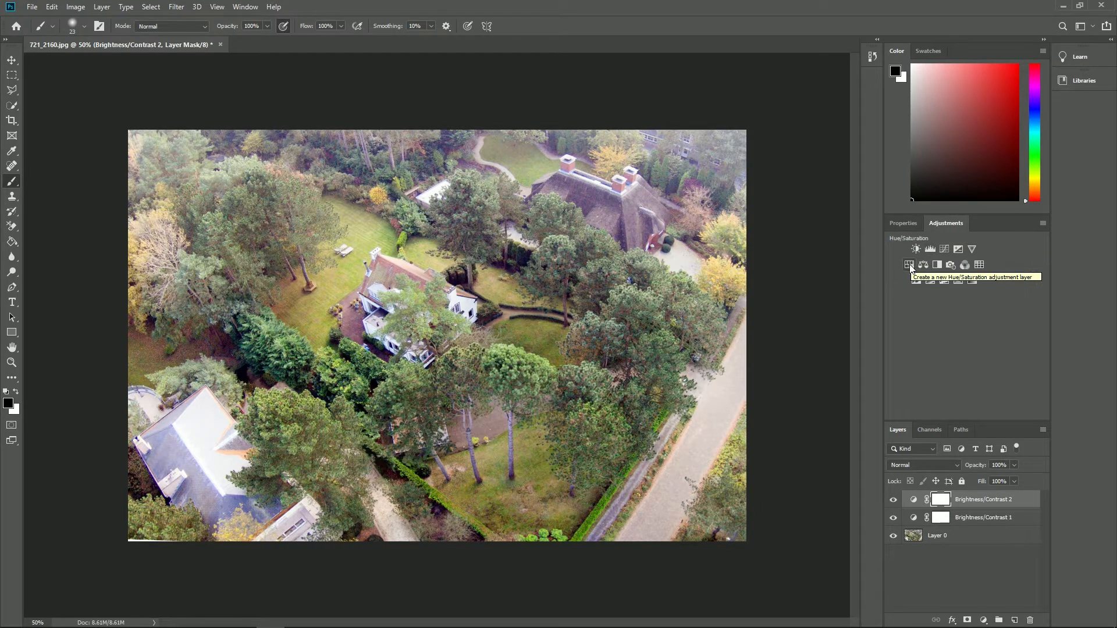
left_click(911, 266)
left_click(949, 278)
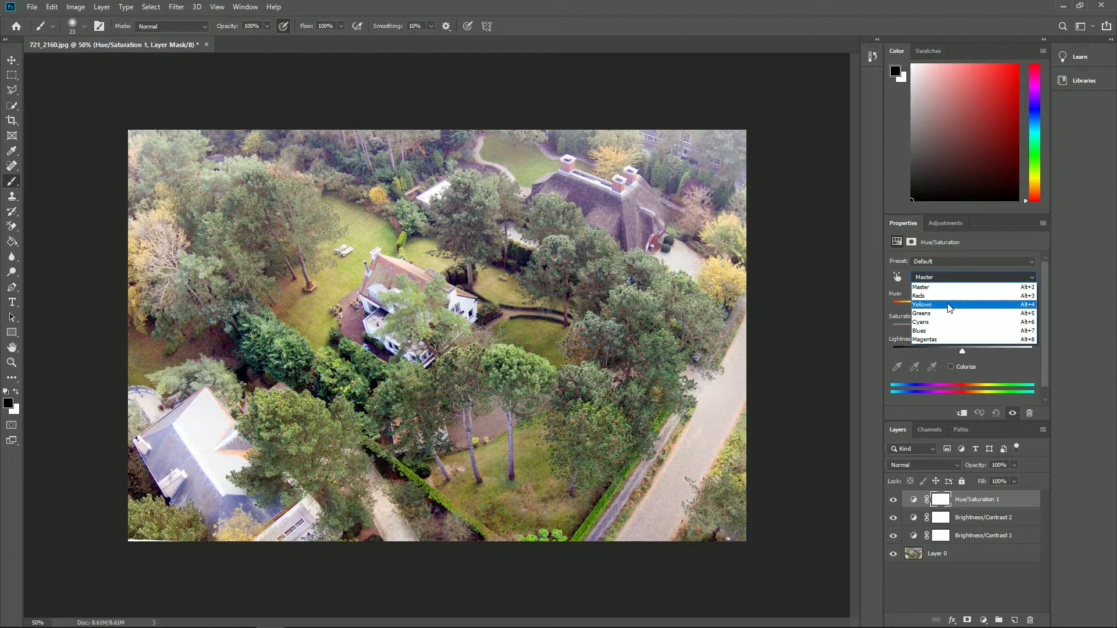
left_click(954, 330)
mouse_move(962, 328)
left_mouse_down()
mouse_move(904, 327)
mouse_move(952, 330)
left_mouse_up()
left_click(949, 277)
left_click(963, 330)
left_click(955, 277)
left_click(931, 276)
left_click(963, 329)
Add a Curves adjustment layer and darken the midtones and shadows slightly with three points on the RGB curve.
left_click(944, 224)
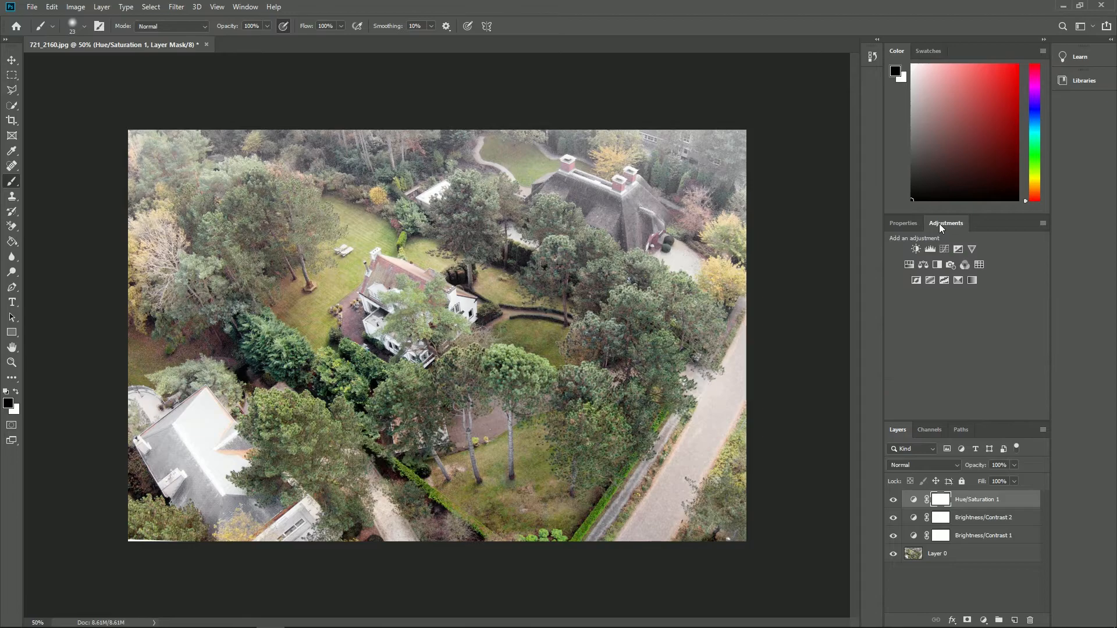
left_click(945, 248)
left_click(974, 346)
left_click(947, 373)
left_click(1011, 307)
left_click_drag(974, 349, 975, 352)
left_click_drag(1012, 307, 1010, 308)
left_click_drag(947, 373, 947, 379)
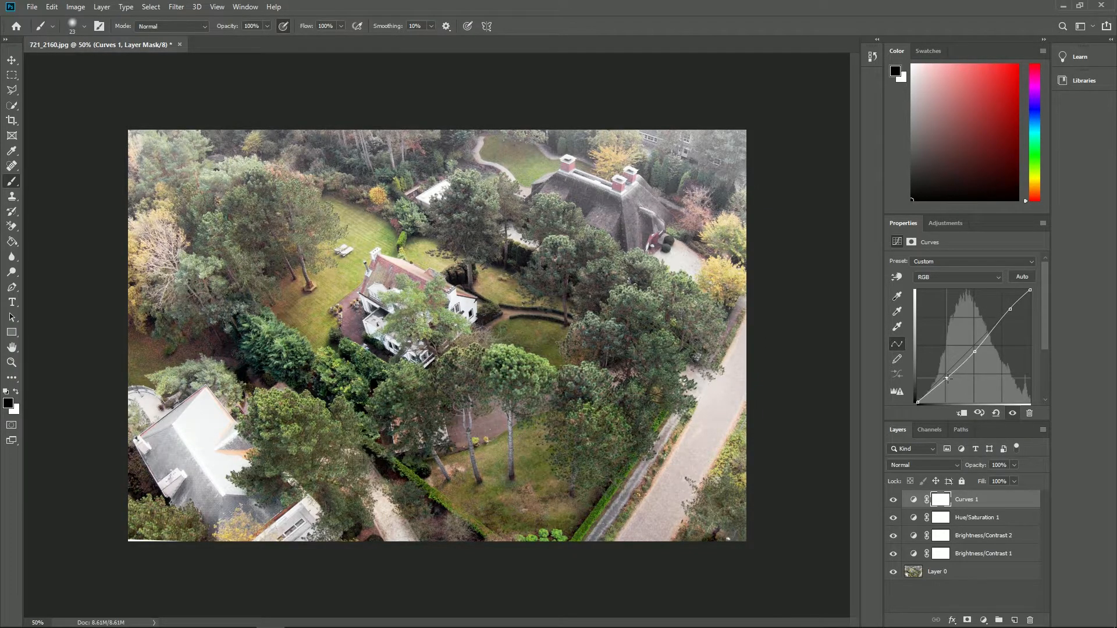
Clone lawn grass over the old house's chimney on Layer 0 using the Clone Stamp tool with a size 34 brush.
left_click(12, 196)
left_click(85, 27)
left_click_drag(71, 64, 77, 64)
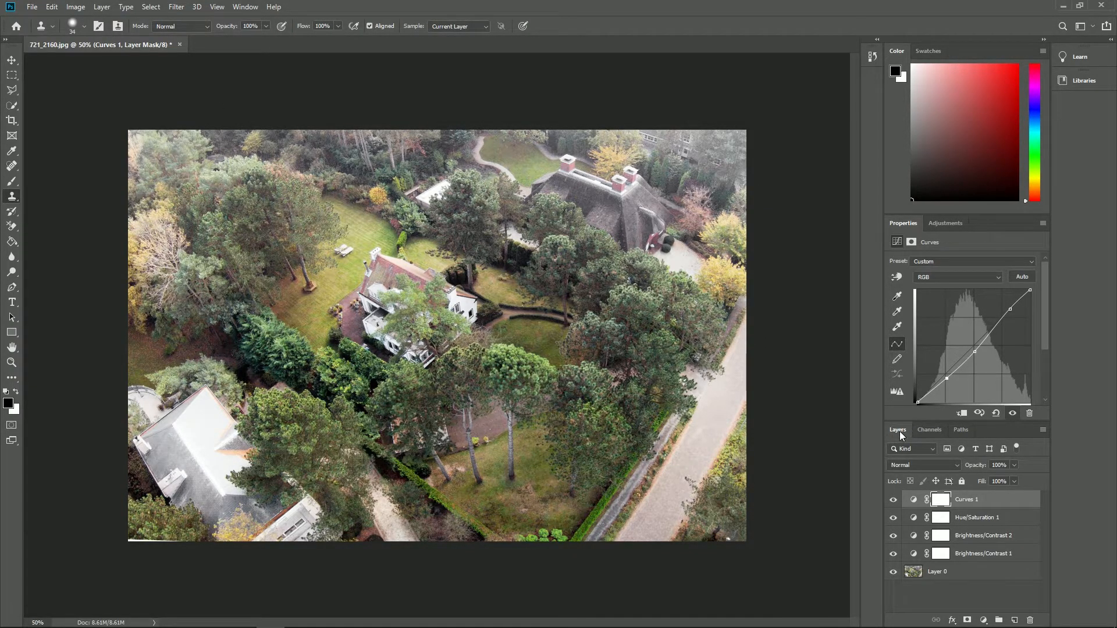
left_click(937, 574)
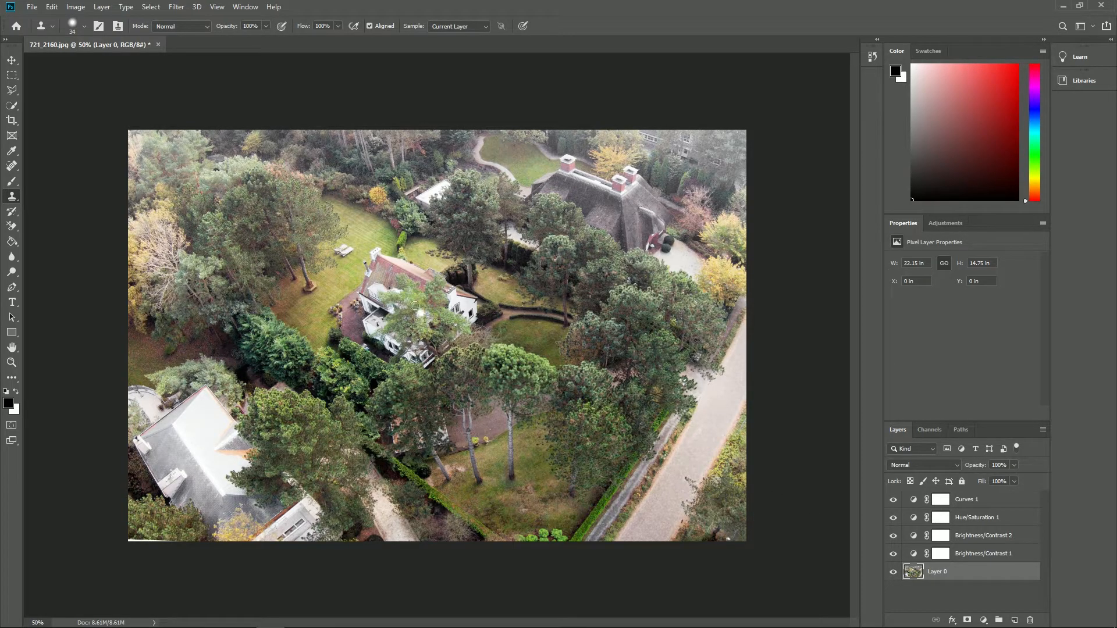
left_click(364, 228, "alt")
mouse_move(370, 252)
left_mouse_down()
mouse_move(386, 251)
mouse_move(368, 268)
mouse_move(391, 262)
mouse_move(370, 276)
mouse_move(402, 260)
mouse_move(386, 266)
left_mouse_up()
Save the edited photo as 721_2160-adjusted.png and load it as the Photo Matching picture in Lumion.
left_click(32, 7)
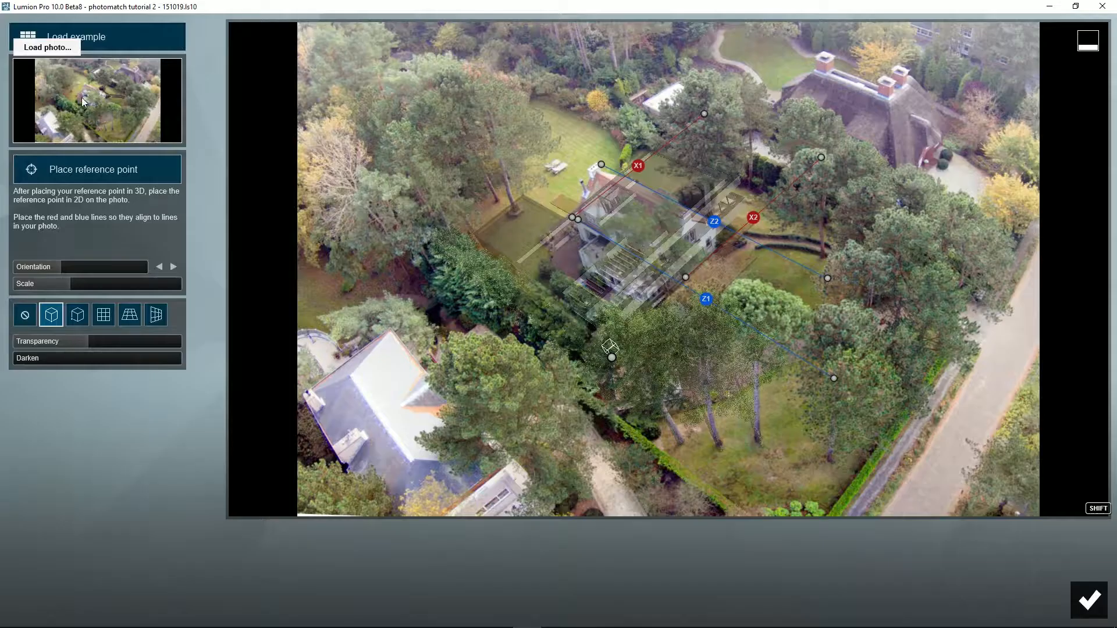
left_click(84, 102)
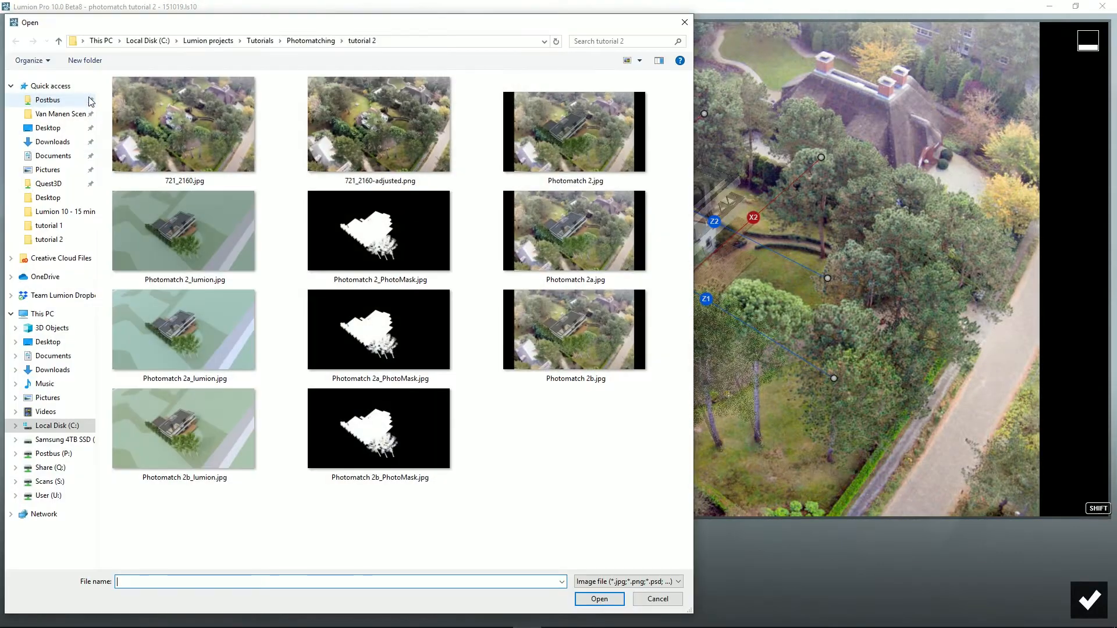
double_click(389, 135)
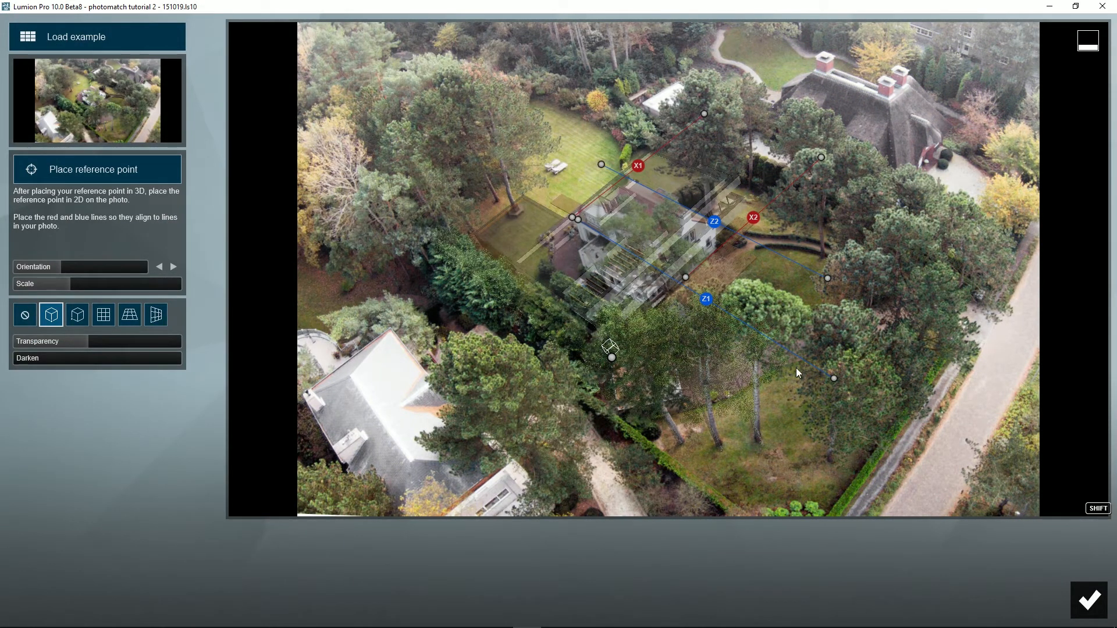
left_click(1082, 599)
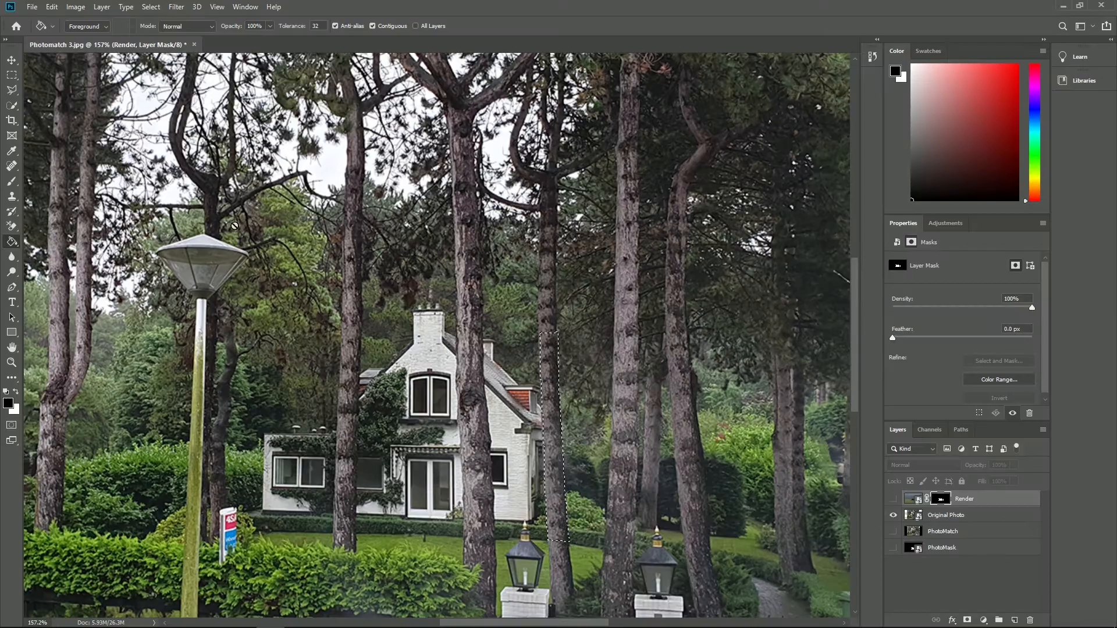
In Photoshop, outline the tree trunk crossing the villa's facade with the Polygonal Lasso and show the Render layer in Photomatch 3.jpg.
left_click(456, 332)
left_click(456, 400)
left_click(459, 442)
left_click(463, 543)
left_click(491, 458)
left_click(488, 408)
left_click(483, 382)
left_click(483, 332)
left_click(457, 333)
left_click(894, 500)
Fill the trunk selection with black on the Render layer mask and brush the mask along the villa's terrace edge.
left_click(11, 241)
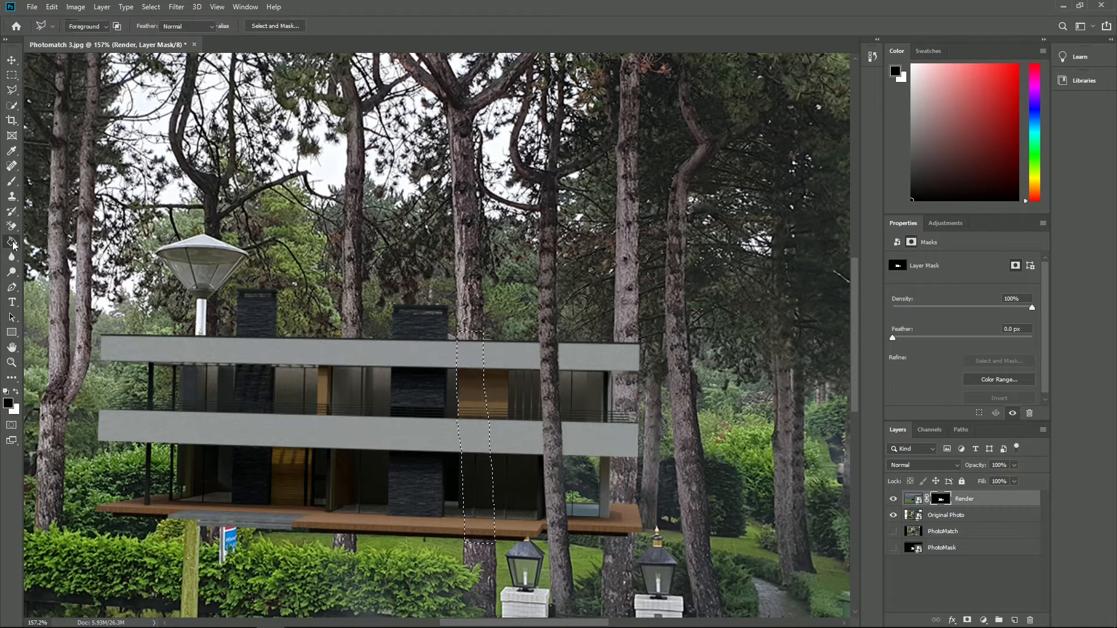
left_click(469, 359)
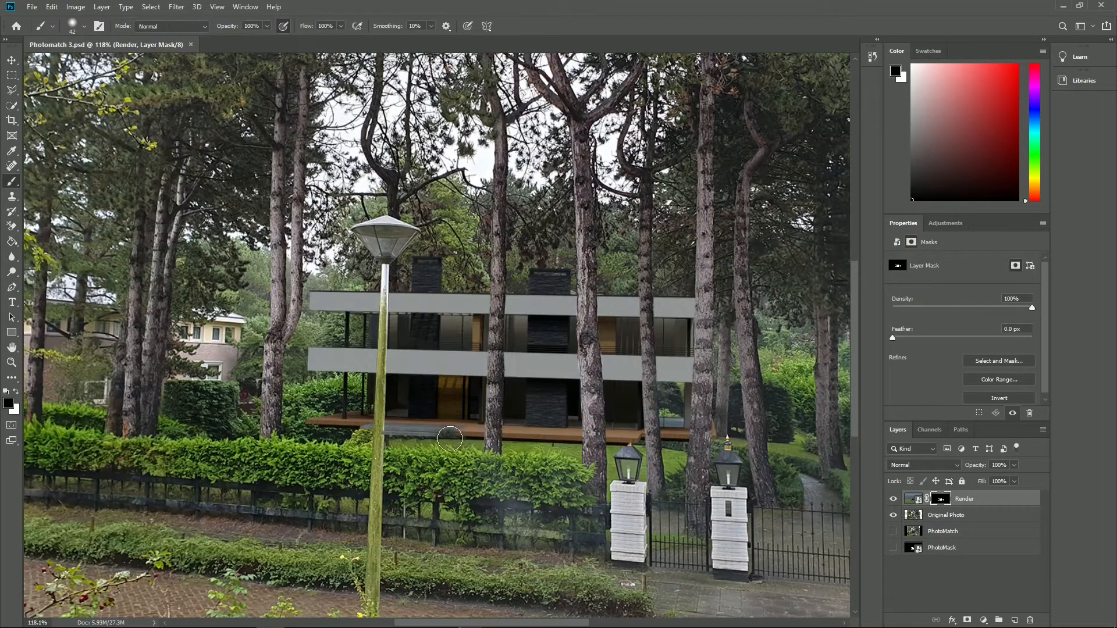
left_click_drag(466, 439, 326, 431)
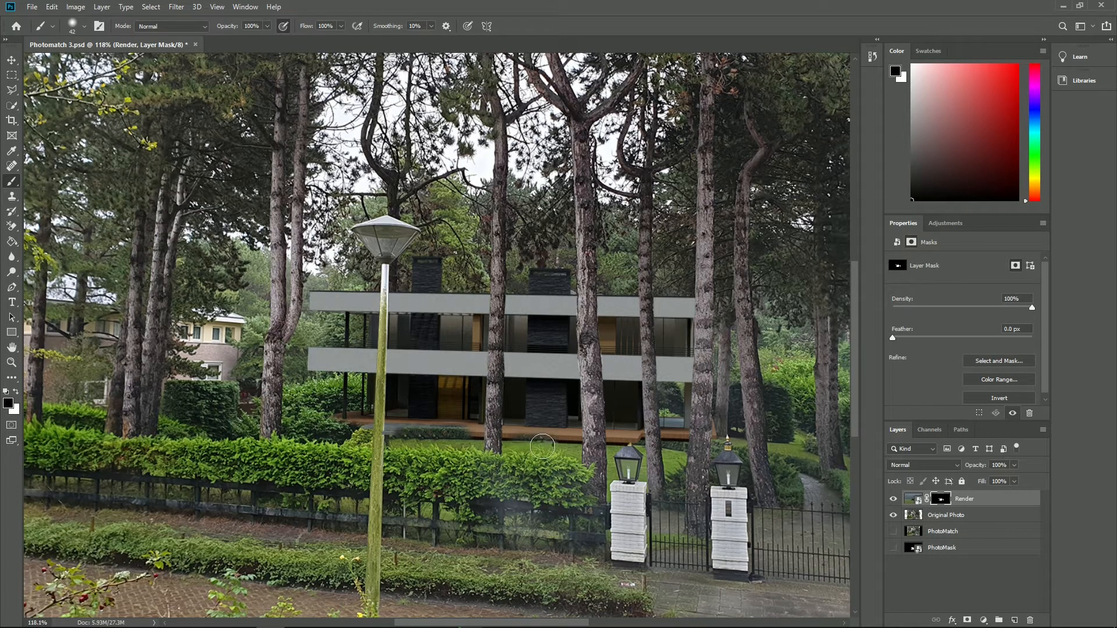